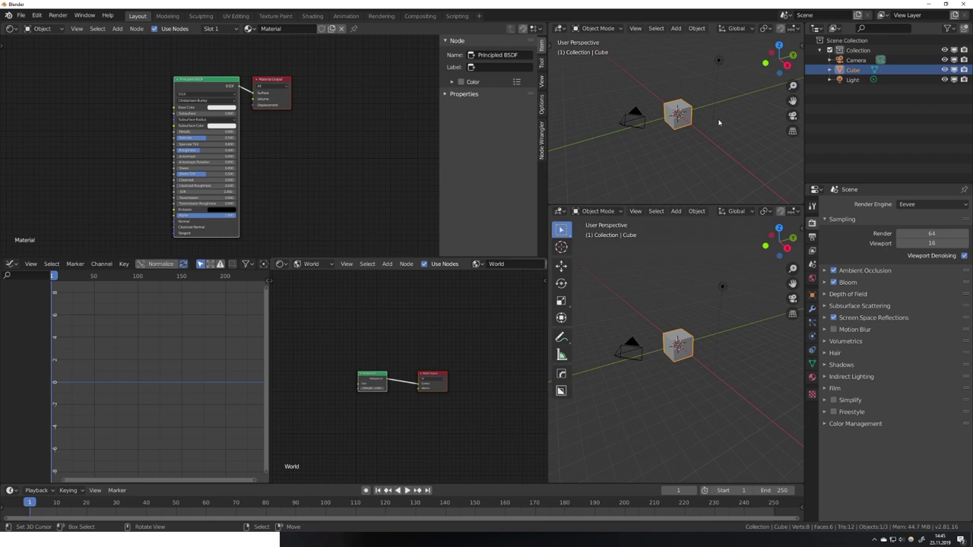
- Open a floating Text Editor window from the add-on's Shift+W pie menu
middle_drag(720, 122, 705, 137)
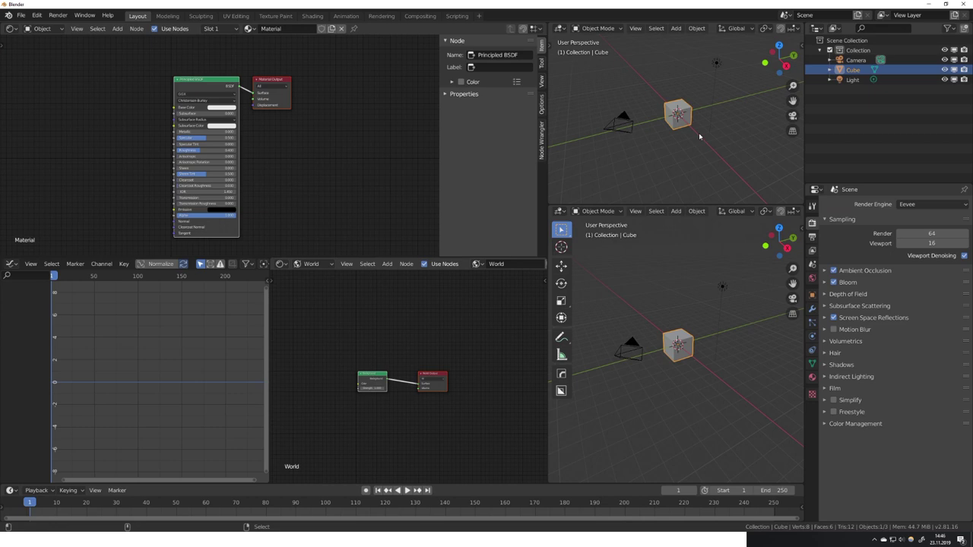
key(shift+w)
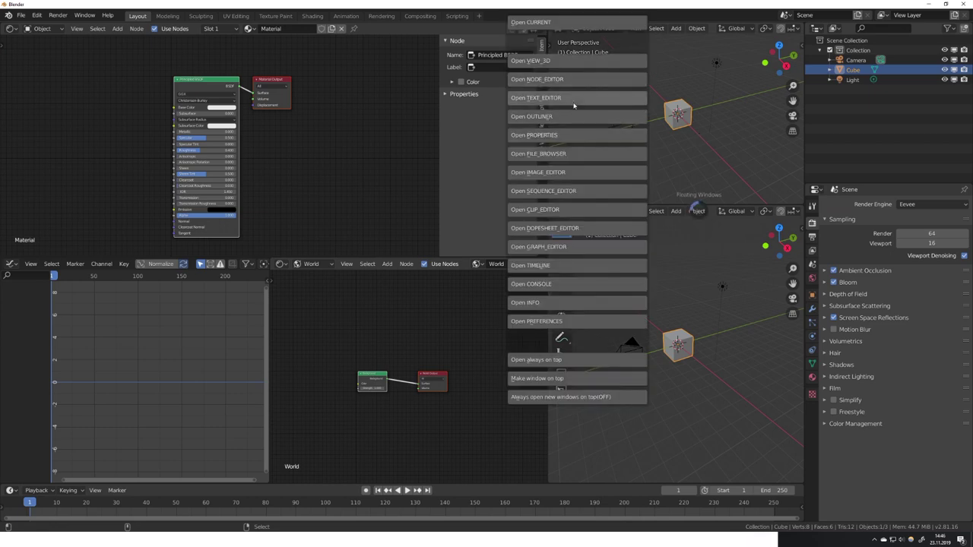
click(572, 99)
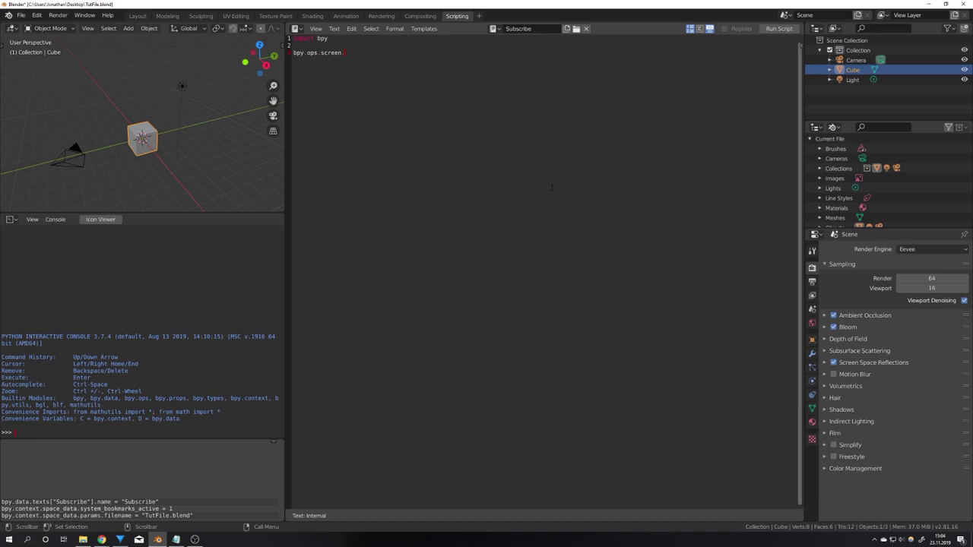
- Finish the line as bpy.ops.screen.area_dupli('INVOKE_DEFAULT') and run it to pop out the text editor
text(area_dupli('INVOKE_DEFAULT'))
click(780, 28)
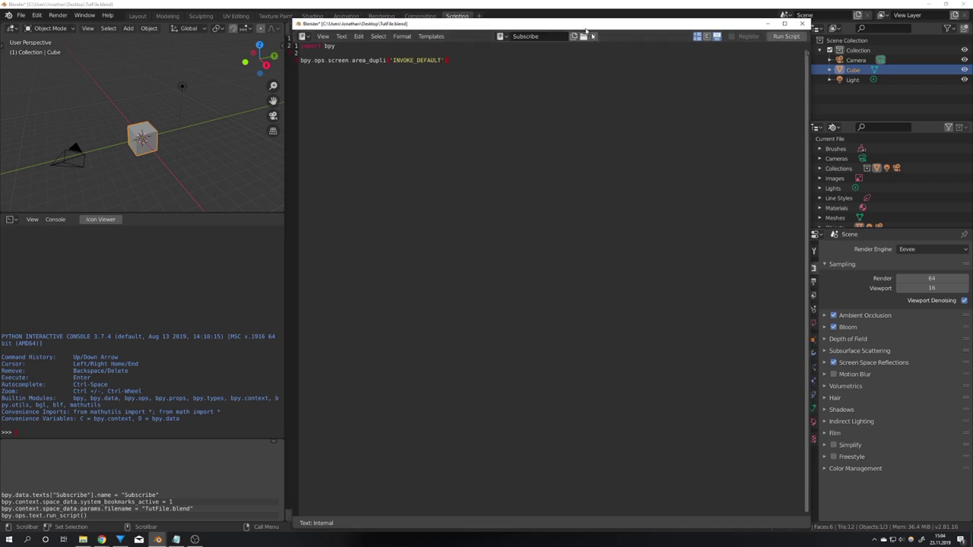
drag(586, 31, 478, 92)
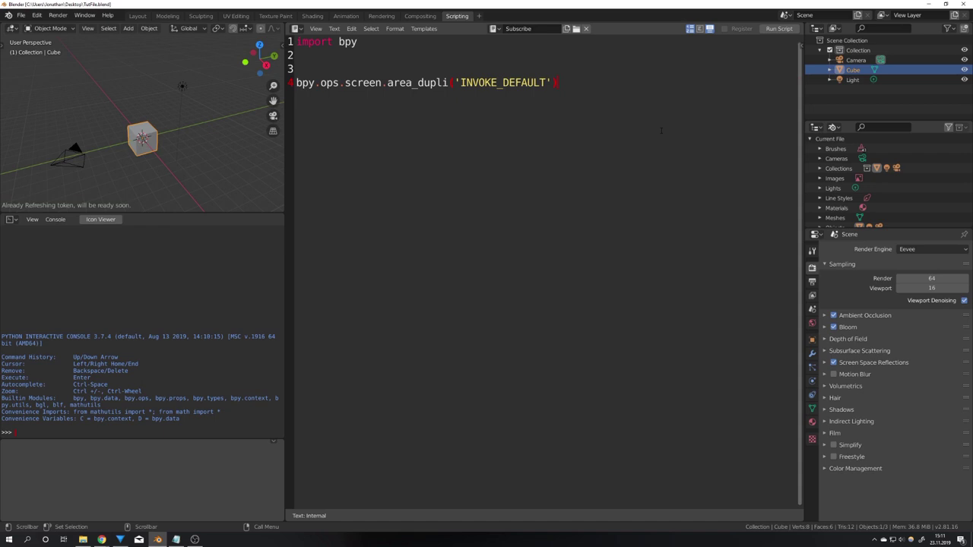
- Add area = bpy.context.area and print(area) lines above the area_dupli call
click(403, 69)
key(ctrl+s)
key(Return)
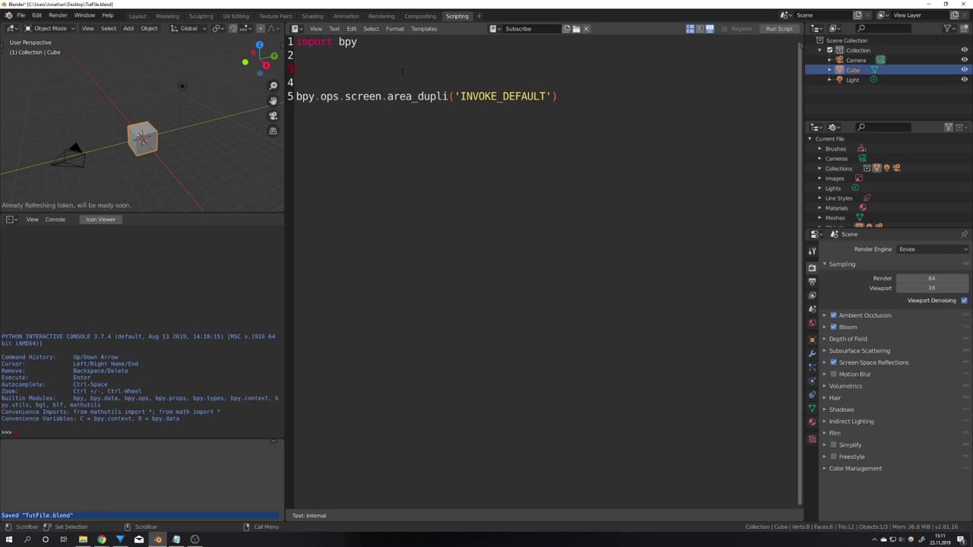
text(area = bpy.context.area)
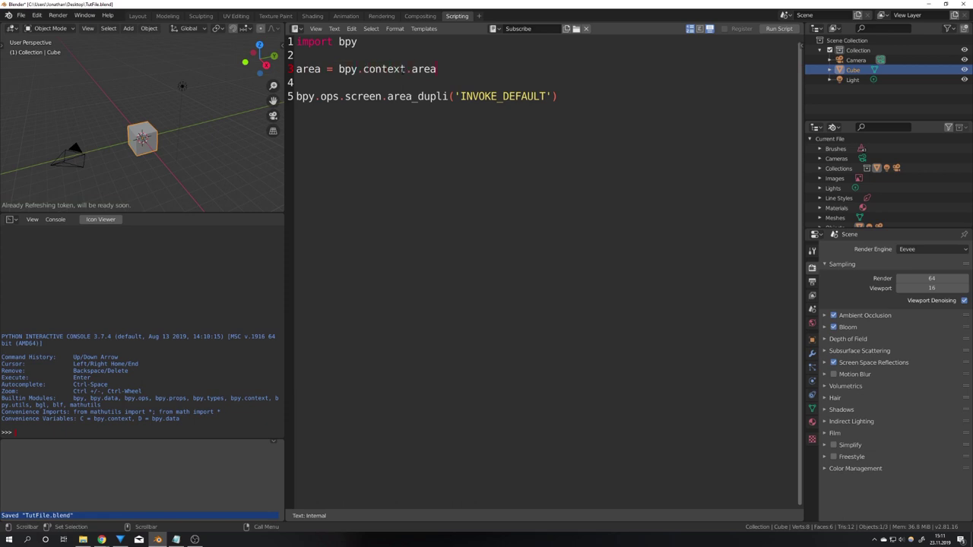
key(Return)
text(print())
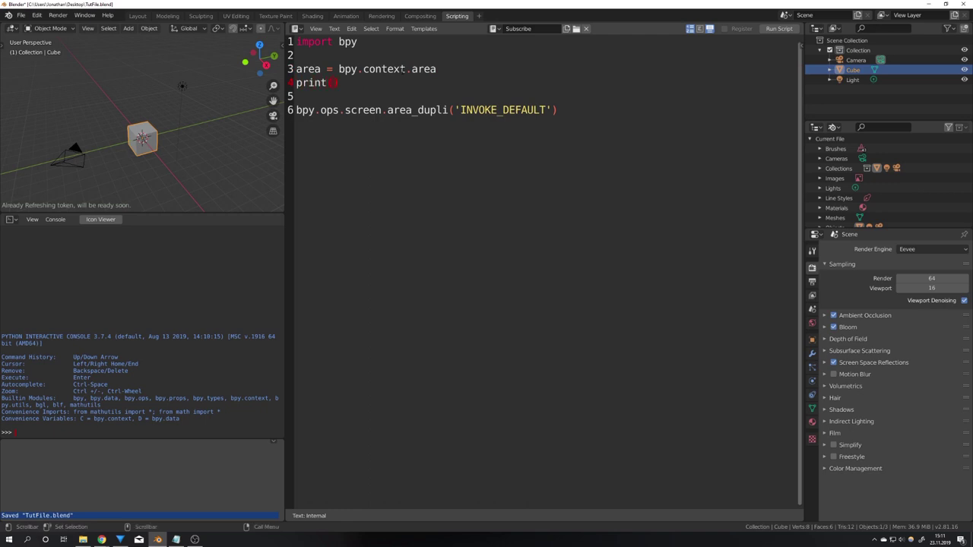
text(area)
- Run the script and copy the printed Area object from the system console
click(779, 28)
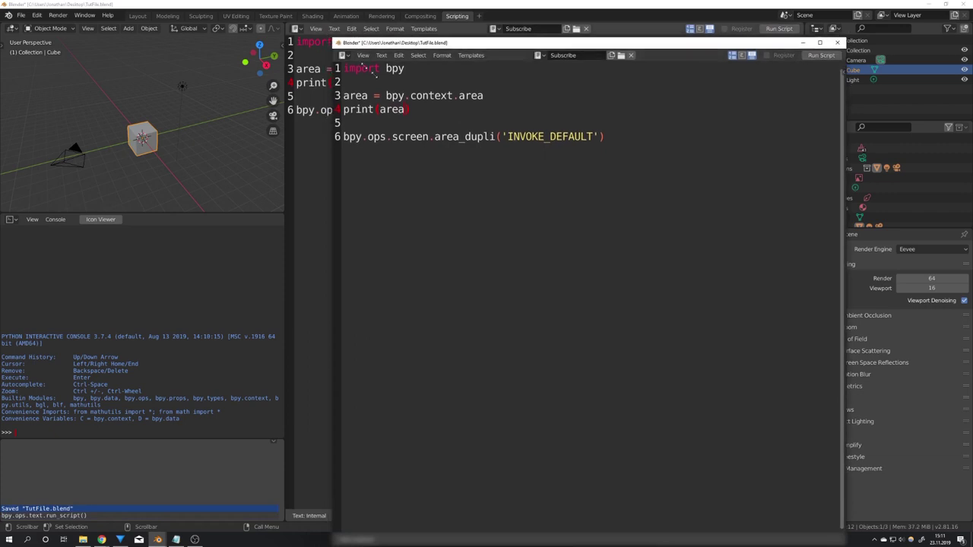
click(85, 15)
click(114, 118)
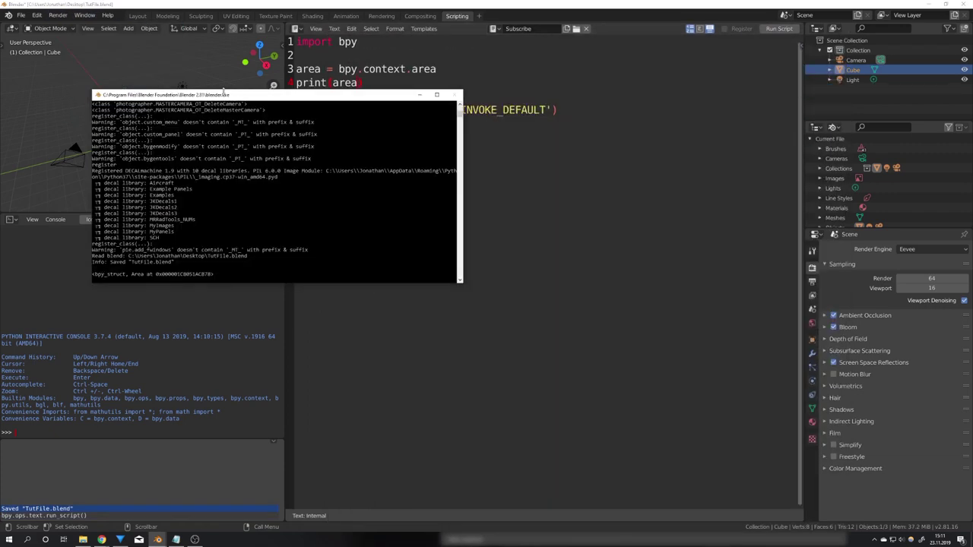
drag(224, 92, 506, 92)
drag(500, 274, 369, 276)
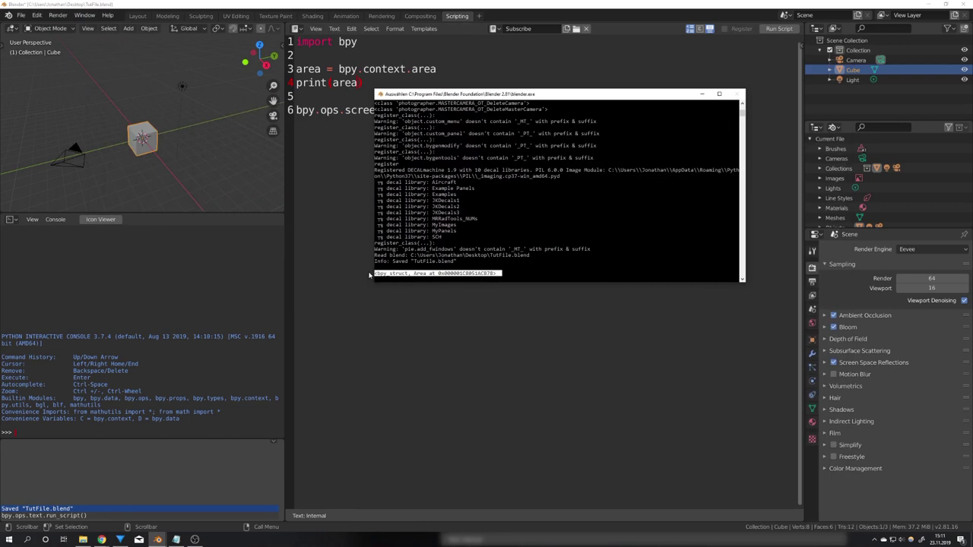
right_click(508, 274)
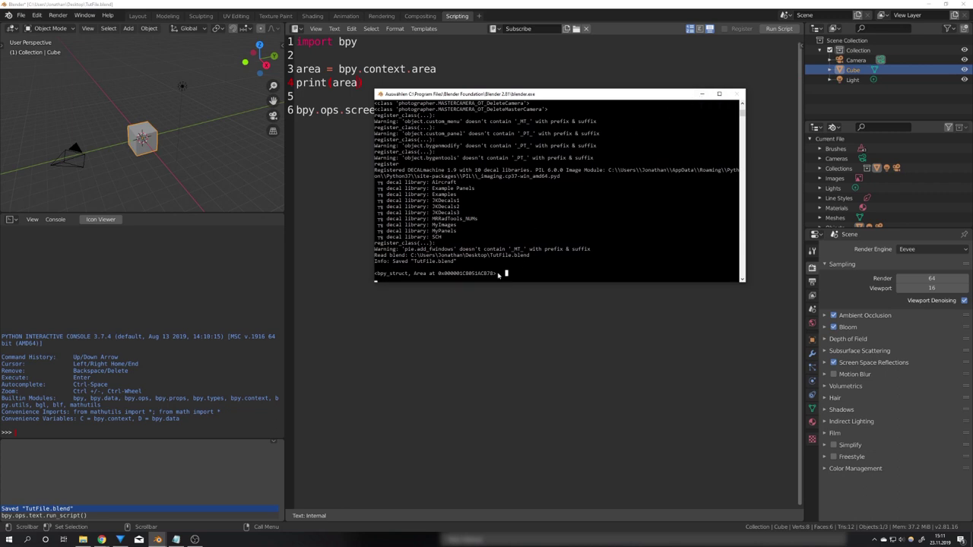
- Replace the print(area) line with t = area.type
click(296, 82)
drag(296, 82, 363, 82)
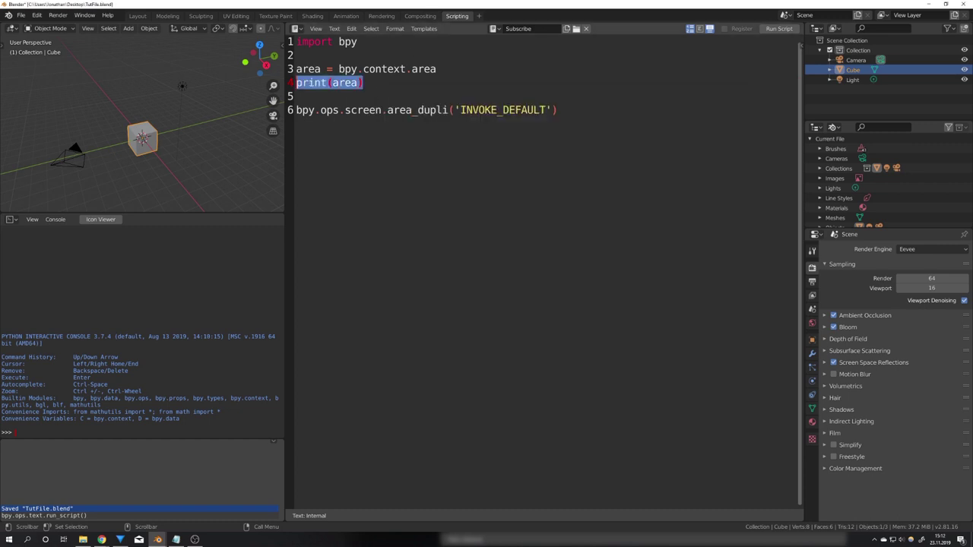
text(t)
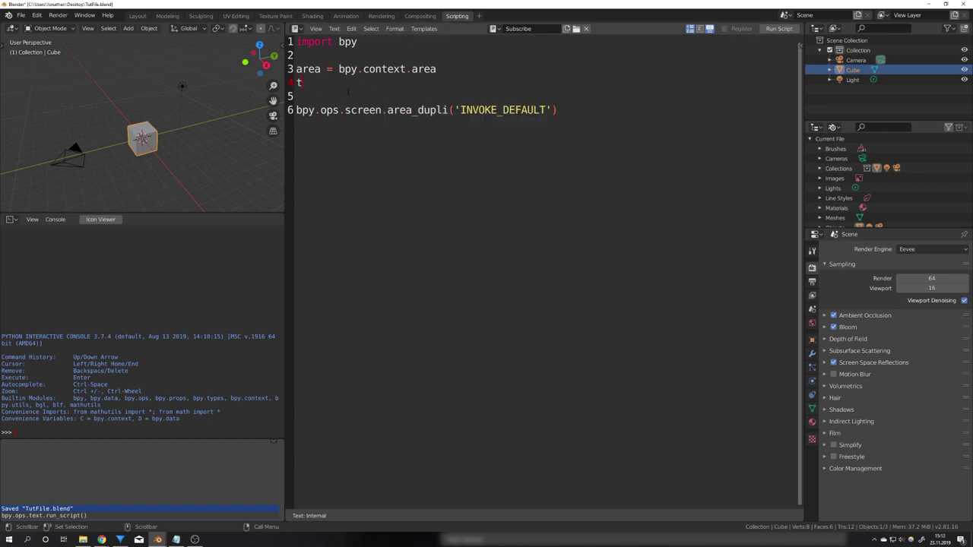
text( = area.type)
key(ctrl+s)
click(663, 3)
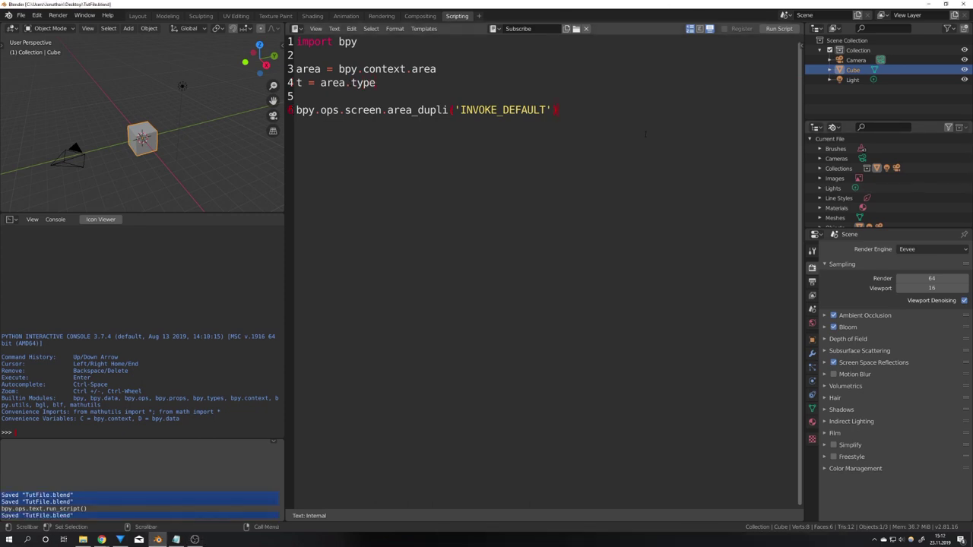
- Add area.type = 'VIEW_3D' and comment out the area_dupli line
key(Return)
key(Return)
key(Up)
key(Up)
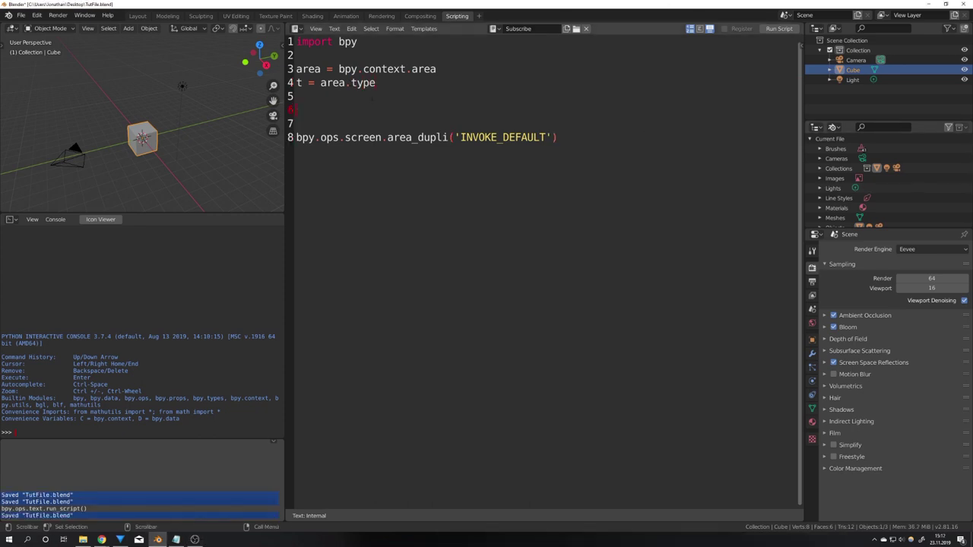
text(a)
text(rea)
text(.type = '')
text(VIEW)
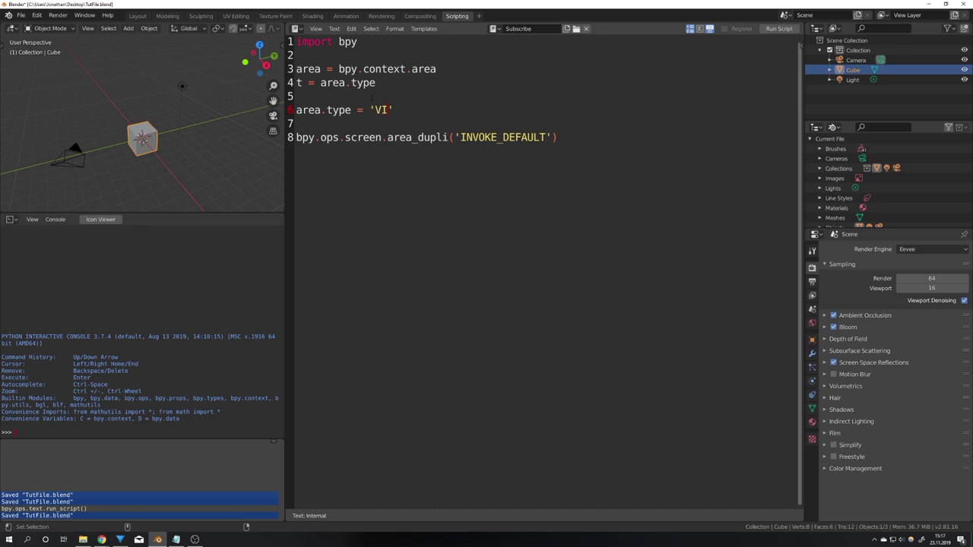
text(_3)
key(BackSpace)
text(3D)
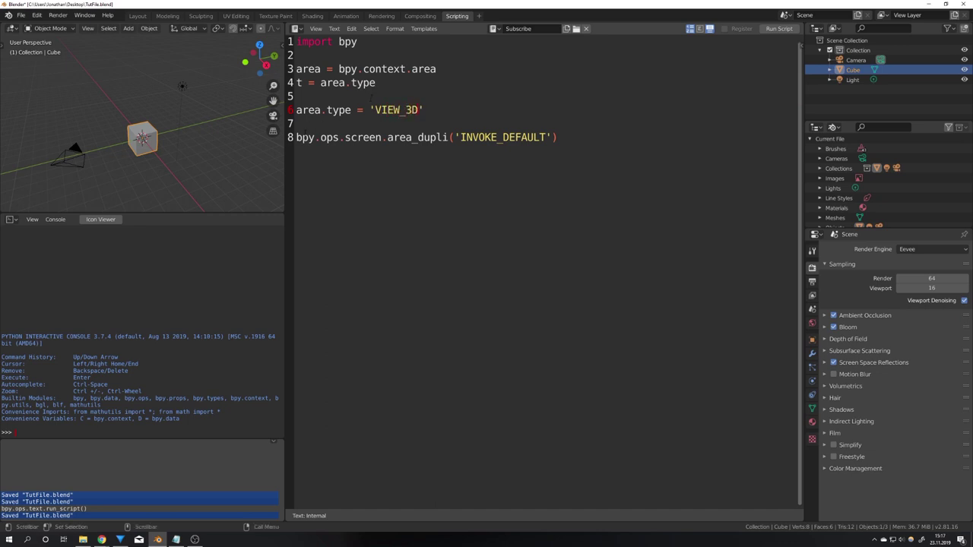
key(Down)
key(Down)
key(ctrl+slash)
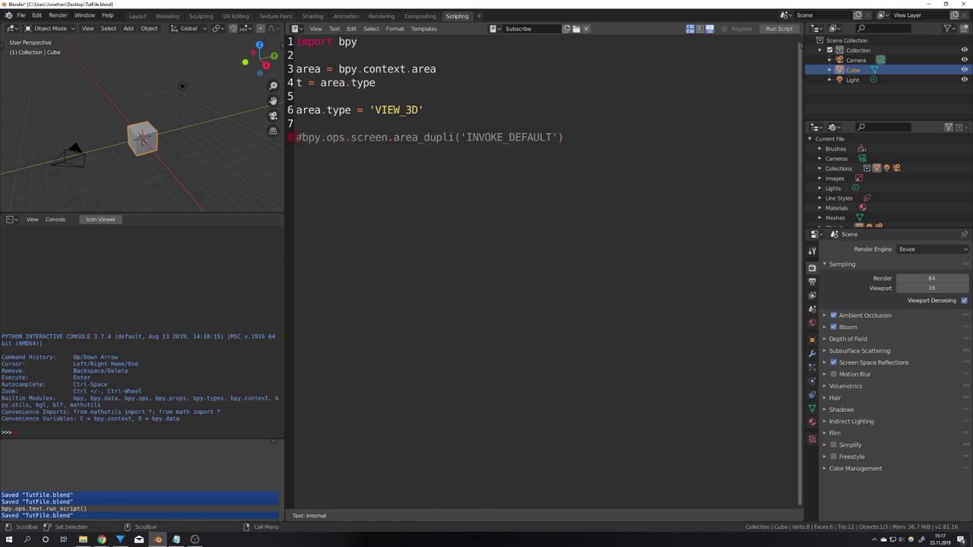
- Save and run the script to turn the editor into a 3D view, then switch back to the script
drag(297, 137, 564, 138)
click(565, 137)
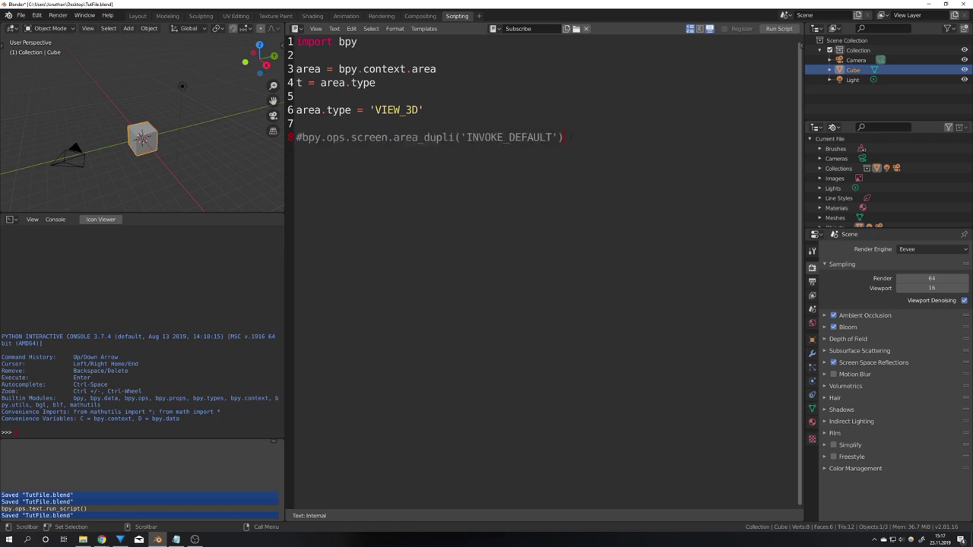
click(438, 125)
key(ctrl+s)
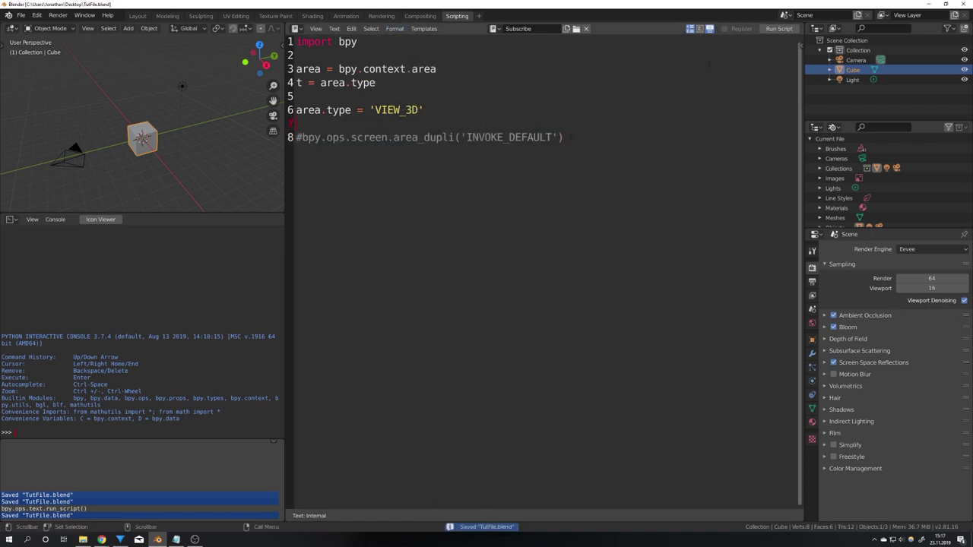
click(780, 28)
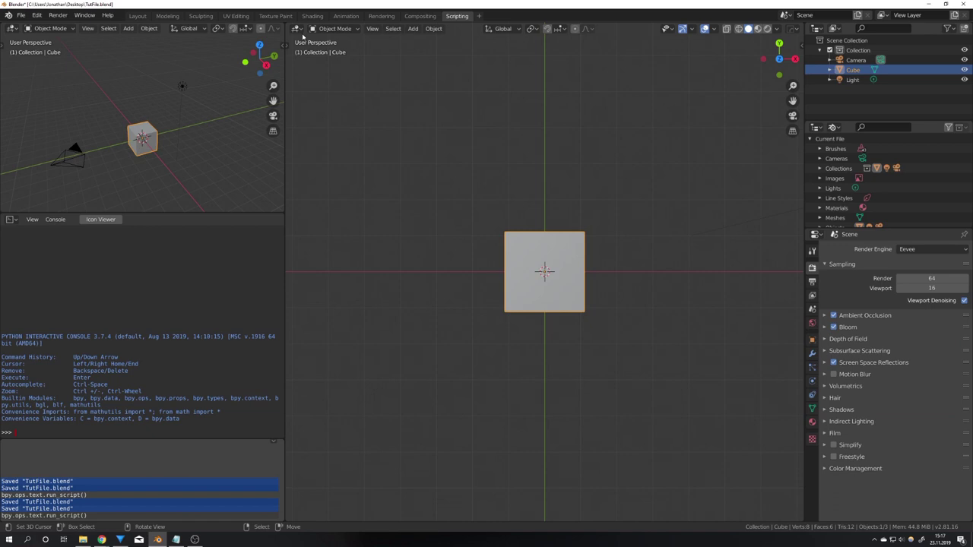
key(shift+F11)
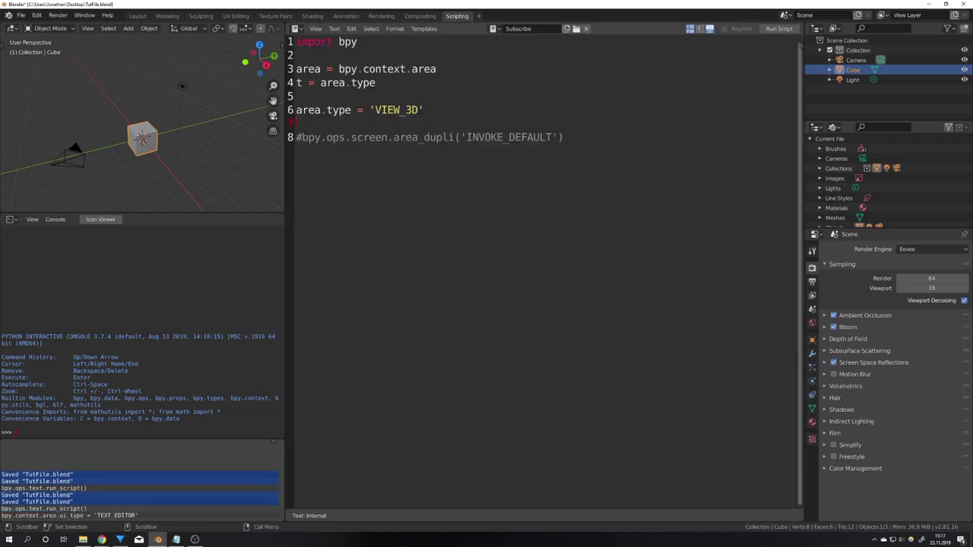
- Uncomment area_dupli, run it to pop out a 3D viewport window, then close that window
click(306, 151)
key(ctrl+slash)
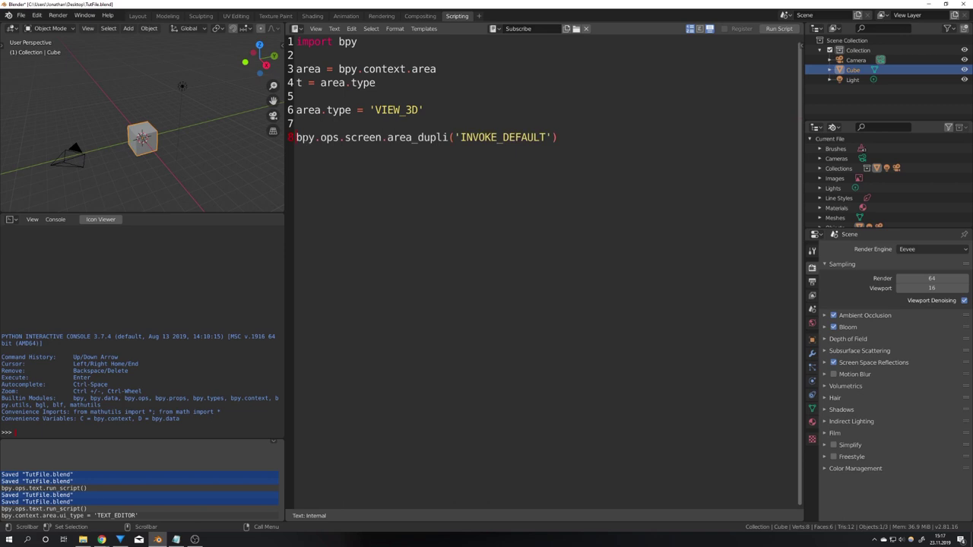
drag(296, 138, 563, 137)
click(581, 141)
click(779, 28)
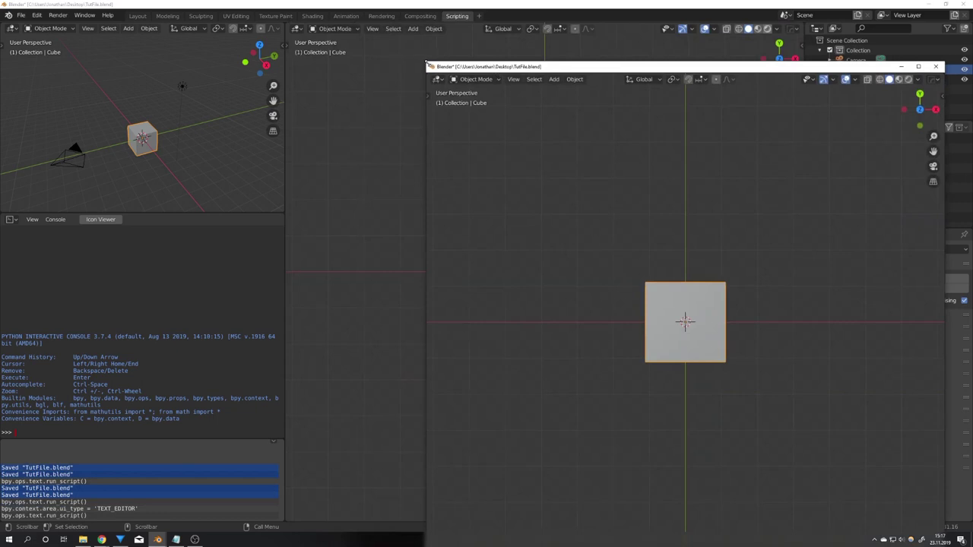
drag(427, 63, 337, 99)
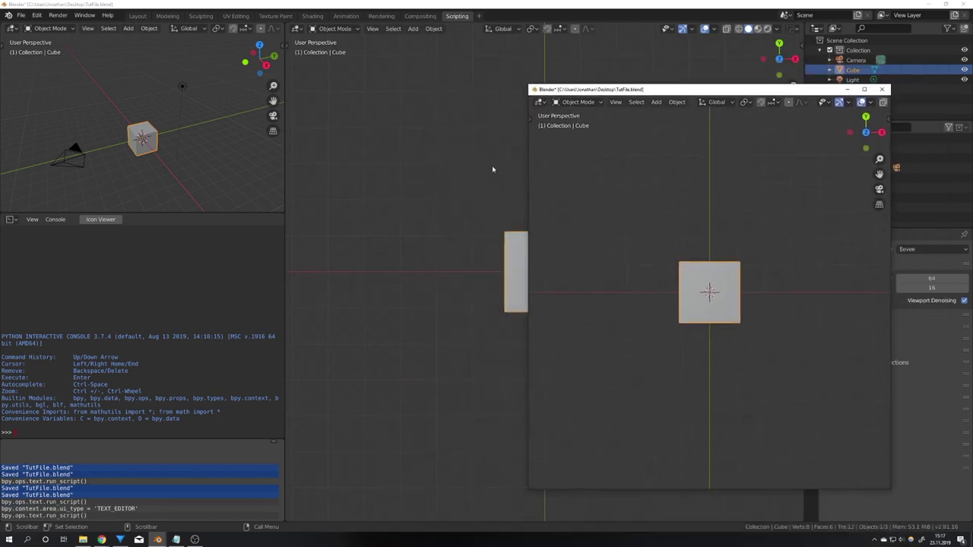
drag(695, 94, 542, 102)
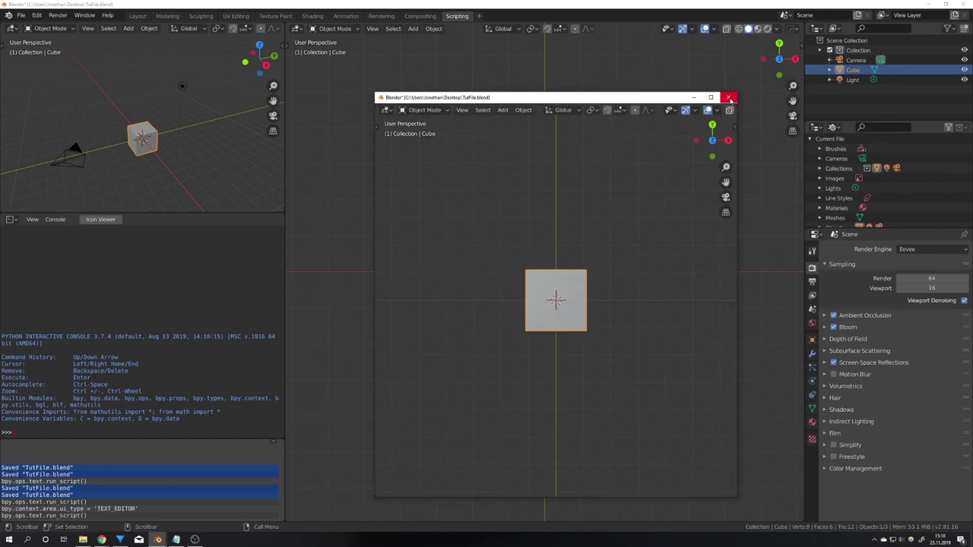
click(730, 99)
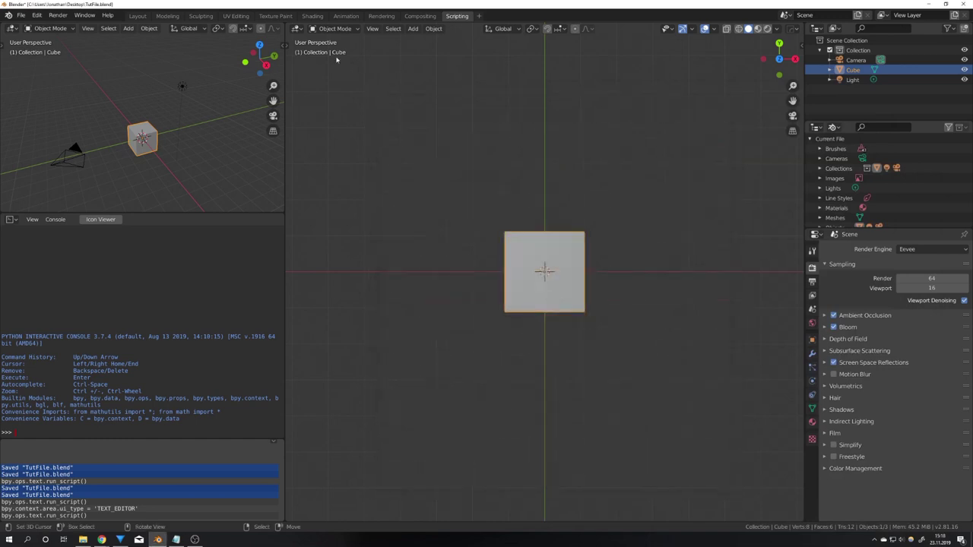
- Show the script in the right area and append area.type = t to restore the original type
click(295, 30)
click(510, 65)
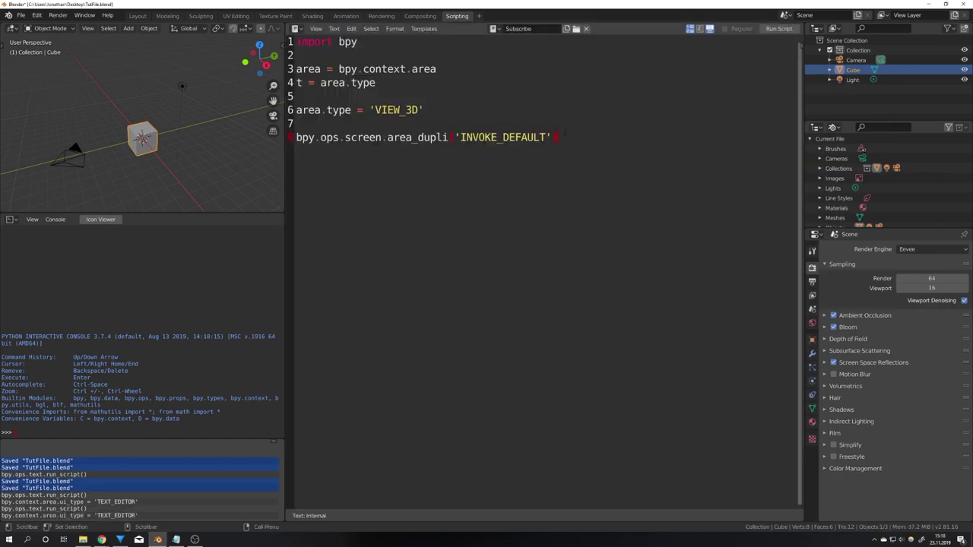
key(Return)
key(Return)
text(are)
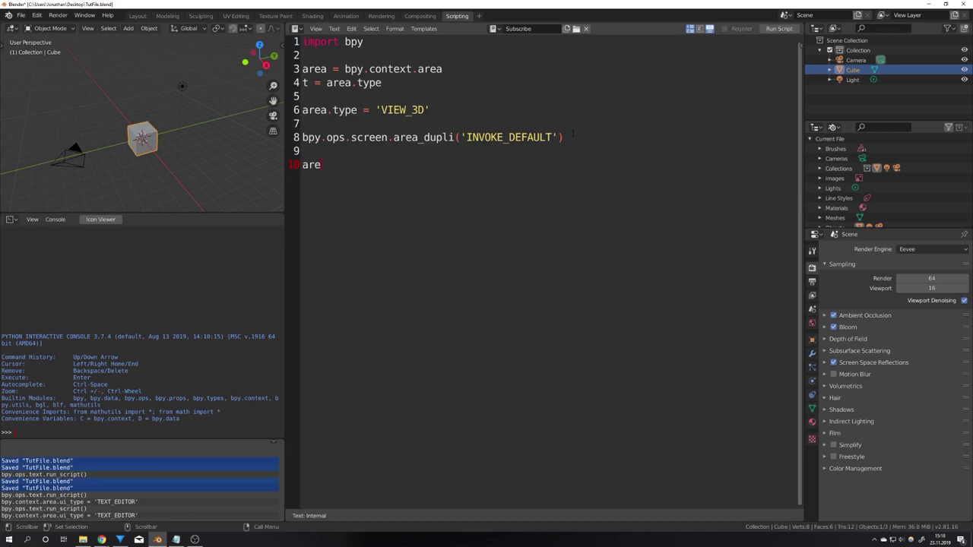
text(a.type = t)
drag(382, 82, 303, 82)
click(304, 82)
drag(381, 82, 302, 82)
click(396, 82)
- Run the script to test the floating 3D view, then close that window
click(779, 28)
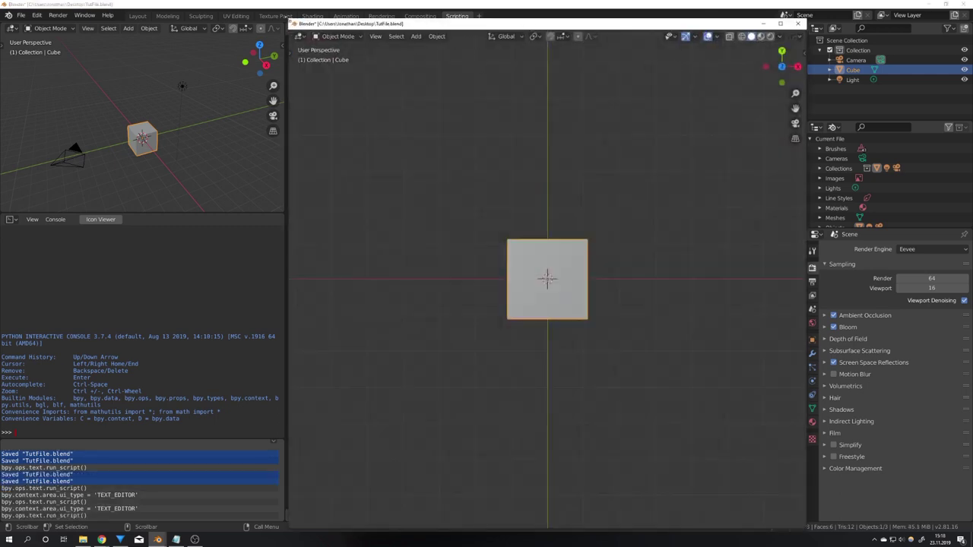
drag(290, 21, 500, 76)
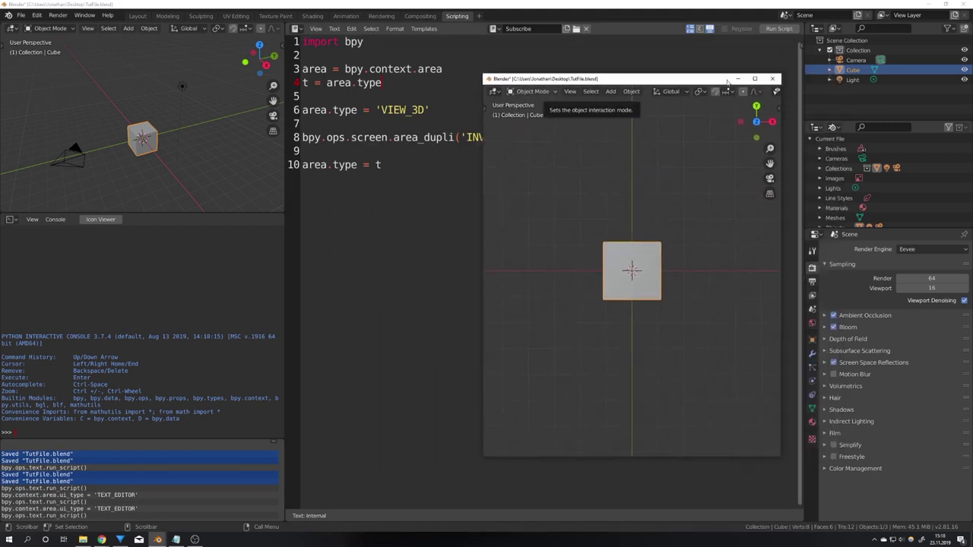
click(776, 76)
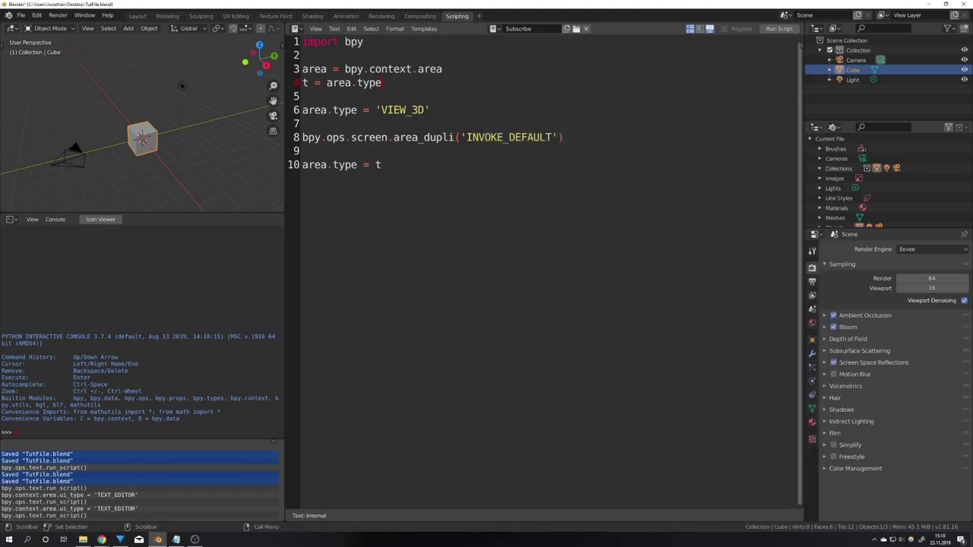
- Change 'VIEW_3D' to the invalid 'VIEW_3' and run the script to trigger an error
click(432, 108)
key(Left)
key(BackSpace)
key(ctrl+s)
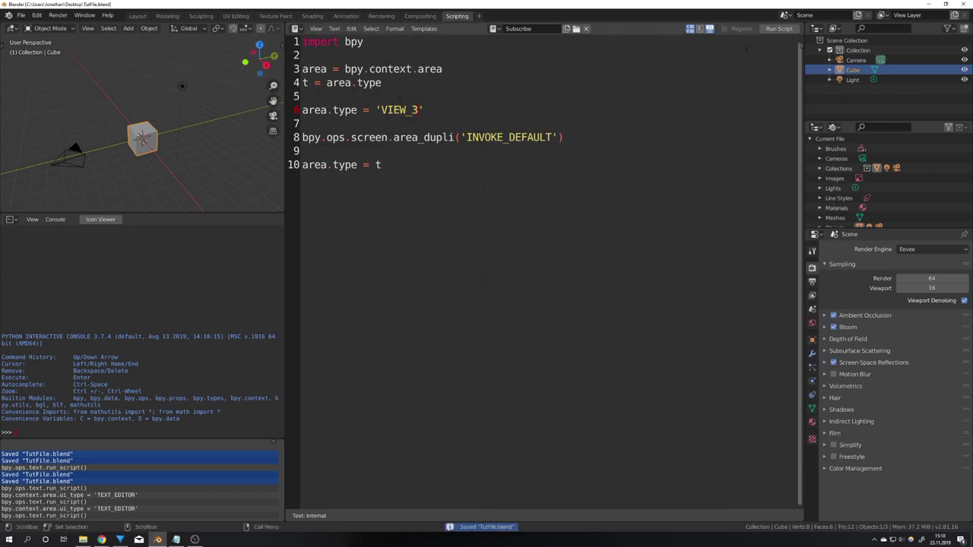
click(779, 28)
- Show the system console and find the list of valid editor types in the error
click(86, 16)
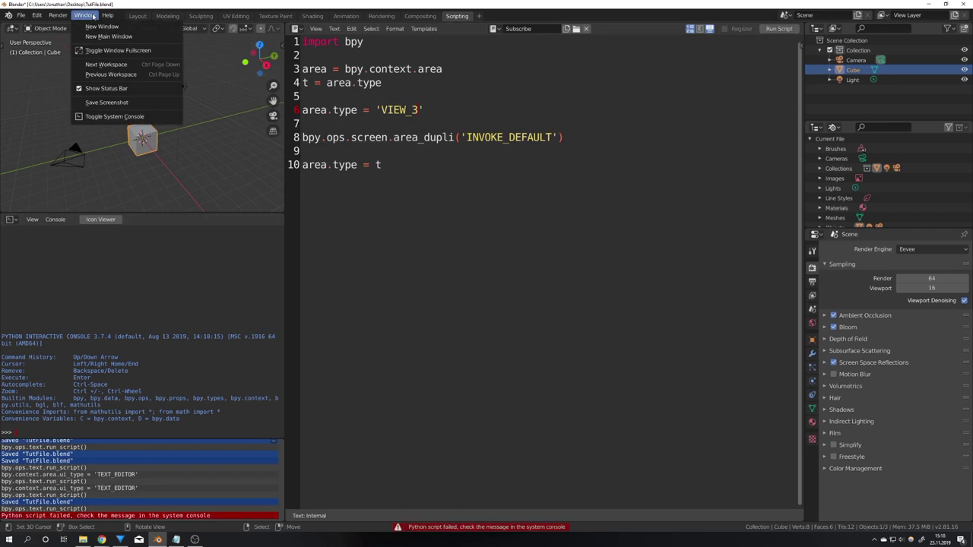
click(114, 116)
drag(243, 122, 328, 55)
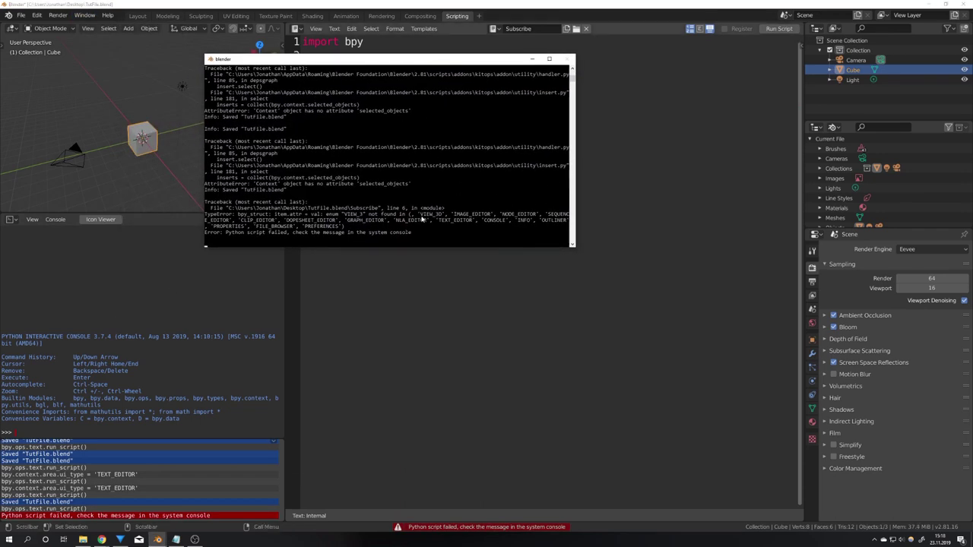
drag(422, 218, 344, 229)
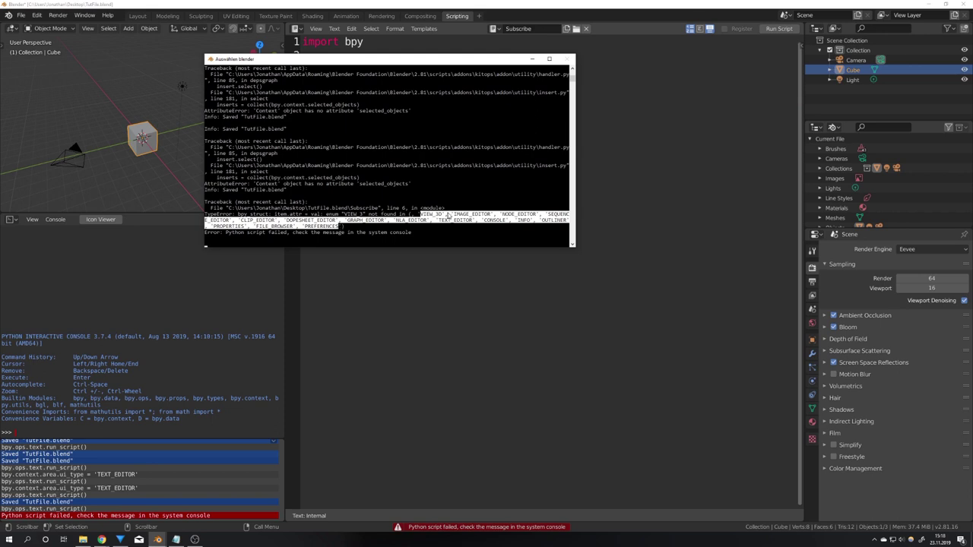
click(534, 61)
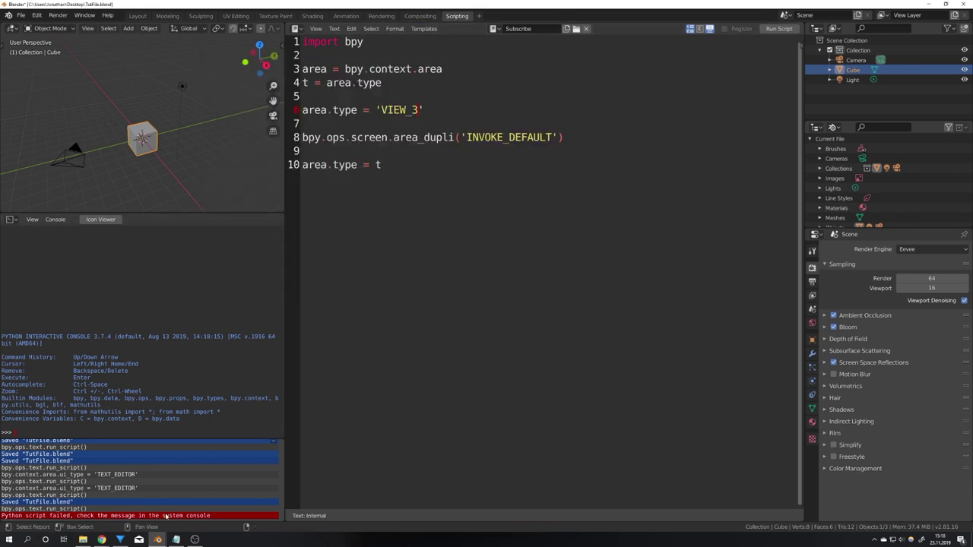
mouse_move(158, 540)
click(200, 517)
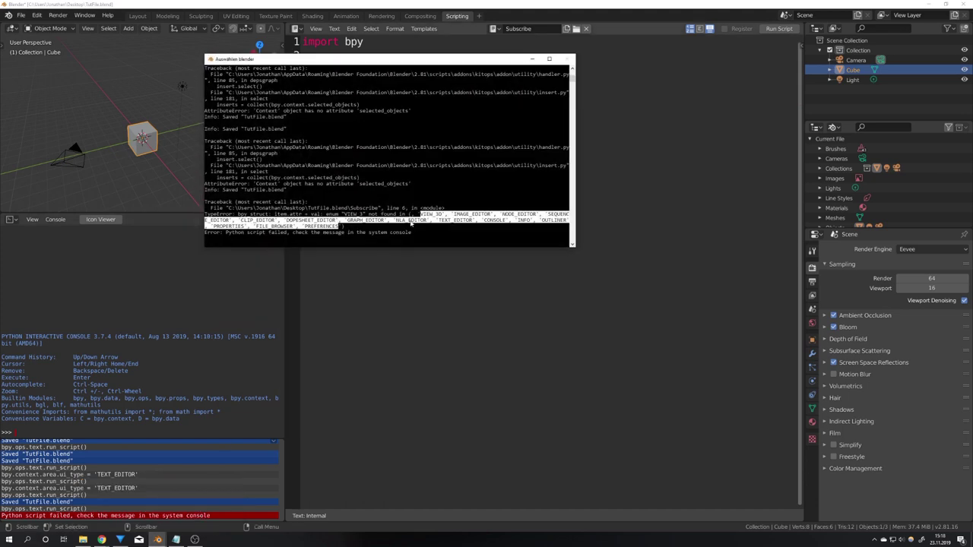
- Copy IMAGE_EDITOR from the console and paste it over VIEW_3 on line 6
drag(454, 215, 491, 219)
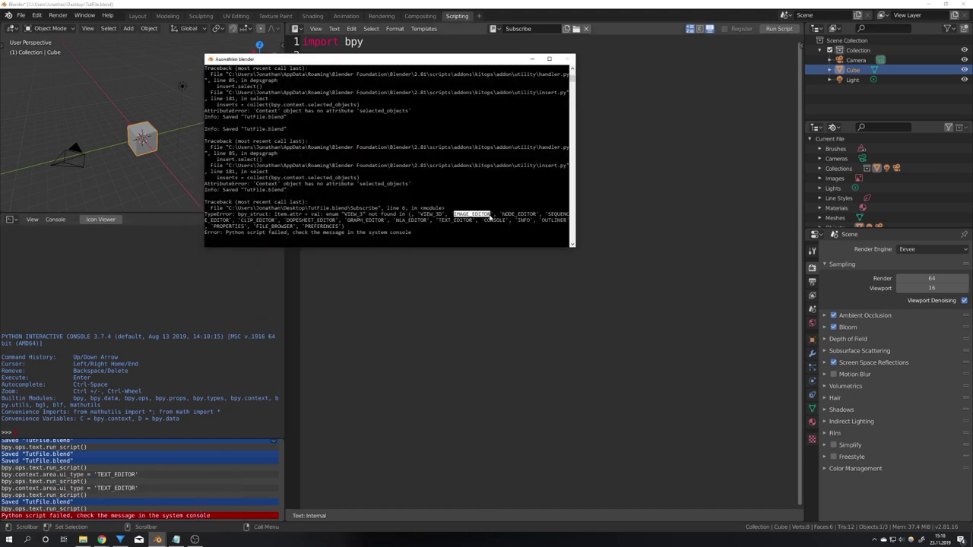
key(ctrl+c)
key(alt+Tab)
drag(420, 110, 381, 110)
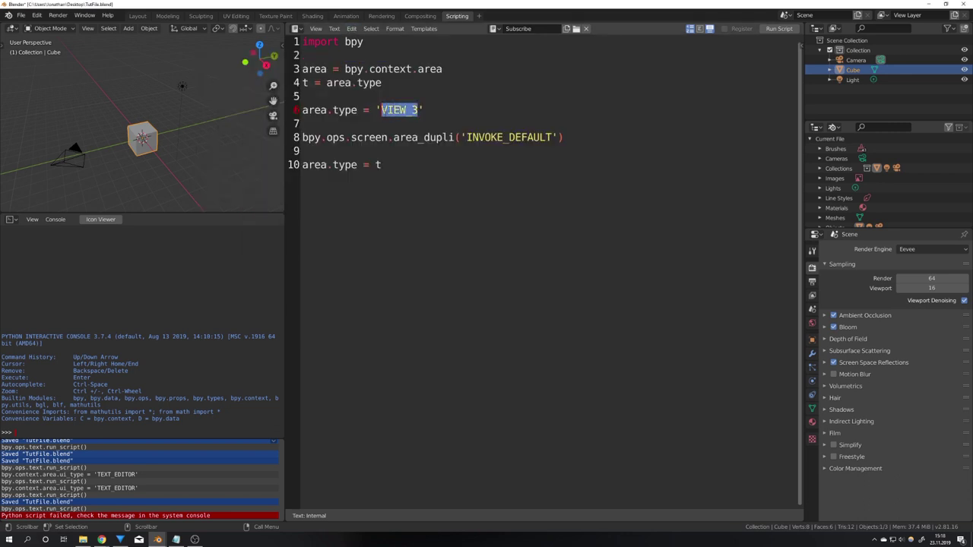
key(ctrl+v)
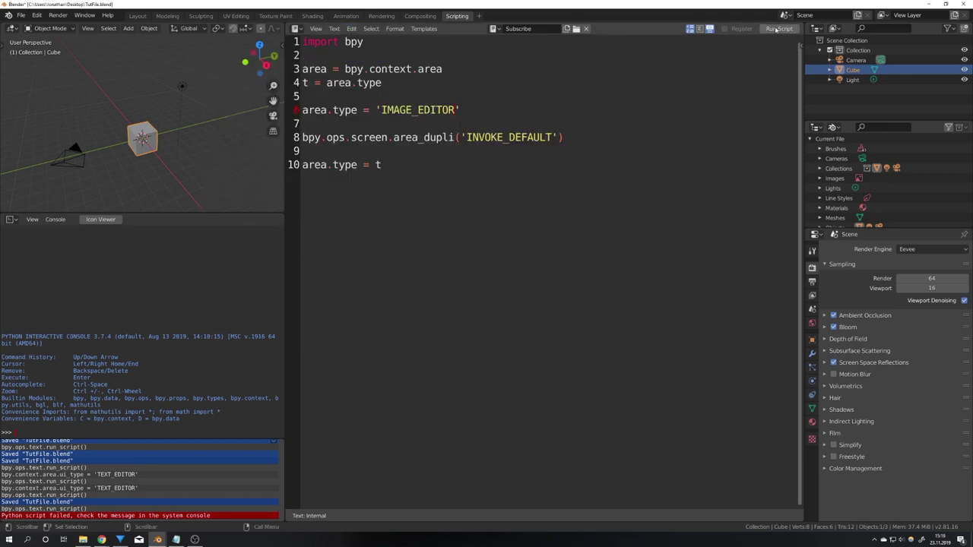
- Run the script to open a floating Image Editor window, then resize and reposition it
click(777, 30)
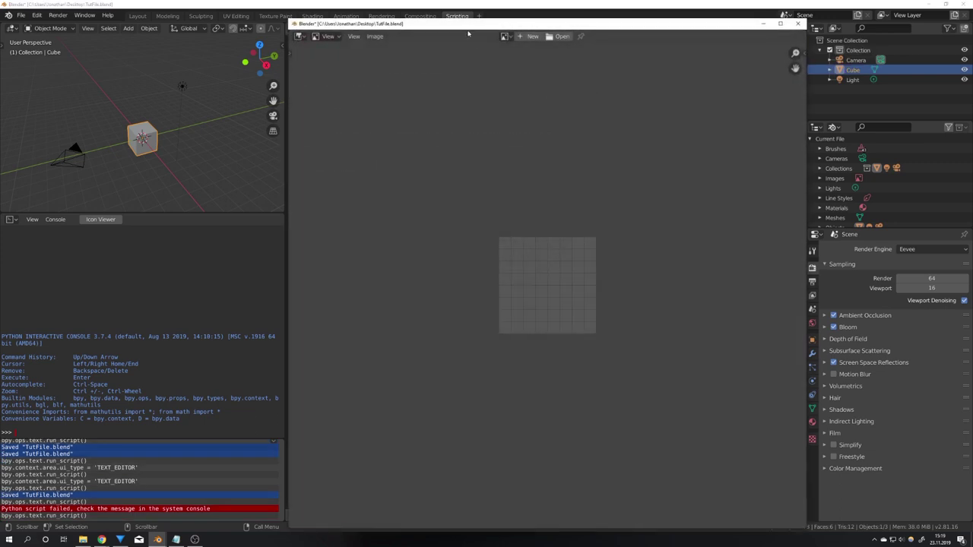
drag(290, 22, 520, 250)
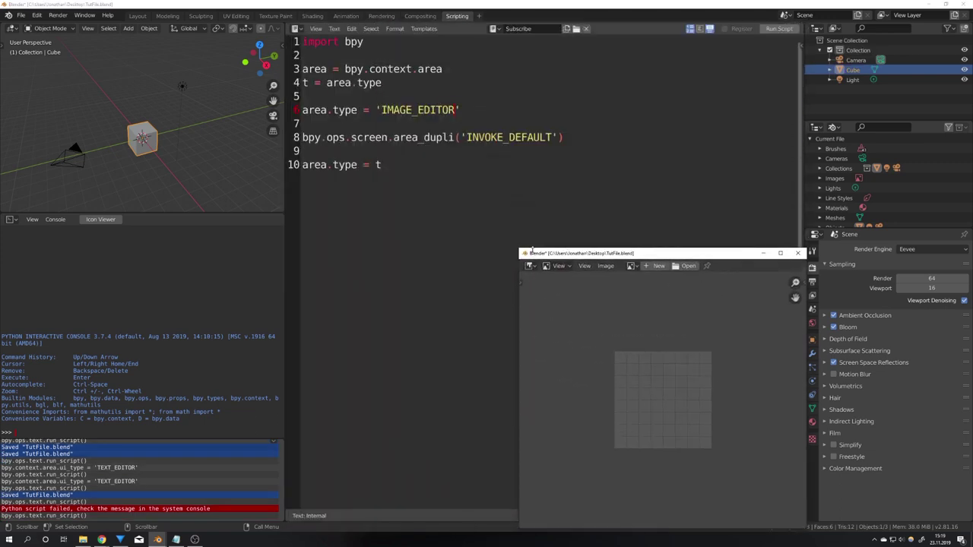
drag(592, 256, 567, 120)
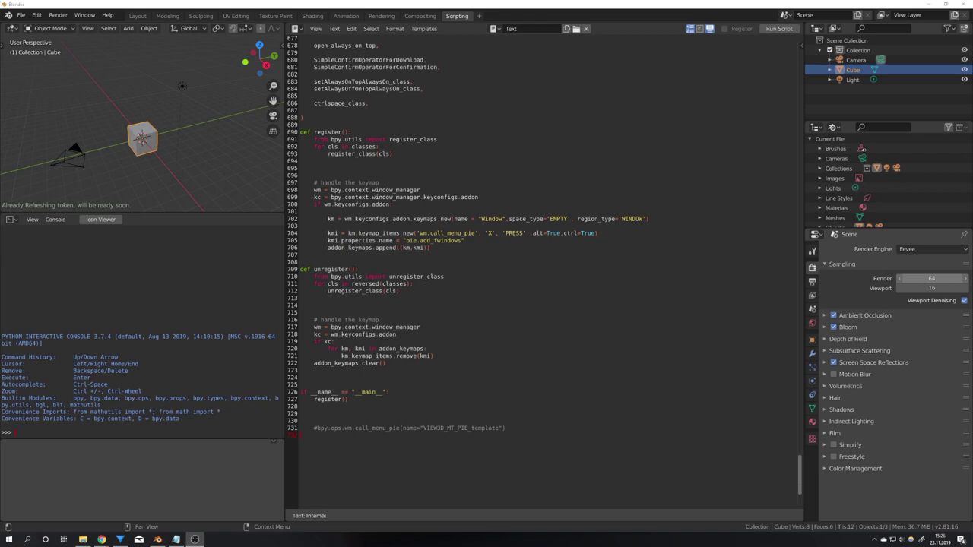
- Scroll through the add-on script, then switch to Layout and orbit the cube view
drag(799, 465, 788, 48)
click(139, 16)
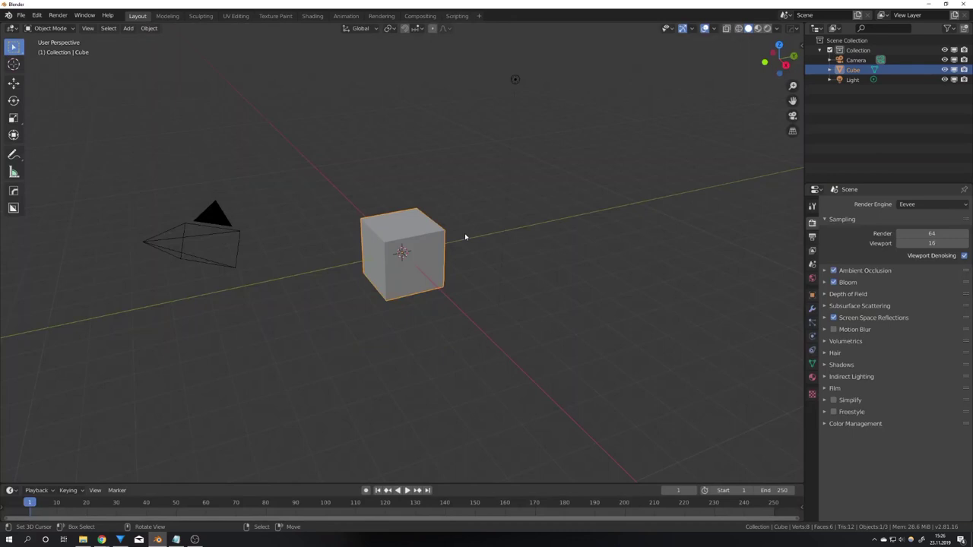
middle_drag(463, 244, 444, 244)
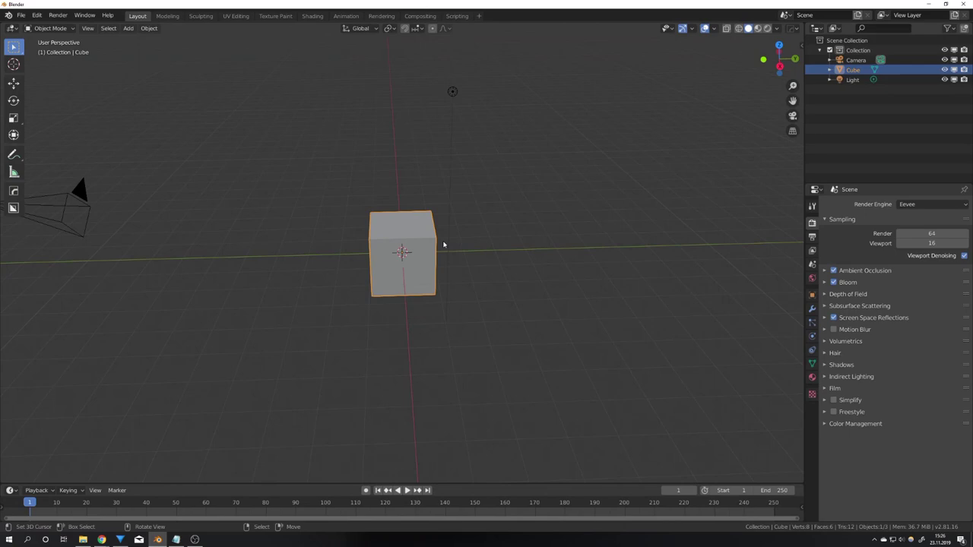
- Open floating 3D viewport and Timeline windows from the Ctrl+Alt+W menu, then refocus the main window
key(ctrl+alt+w)
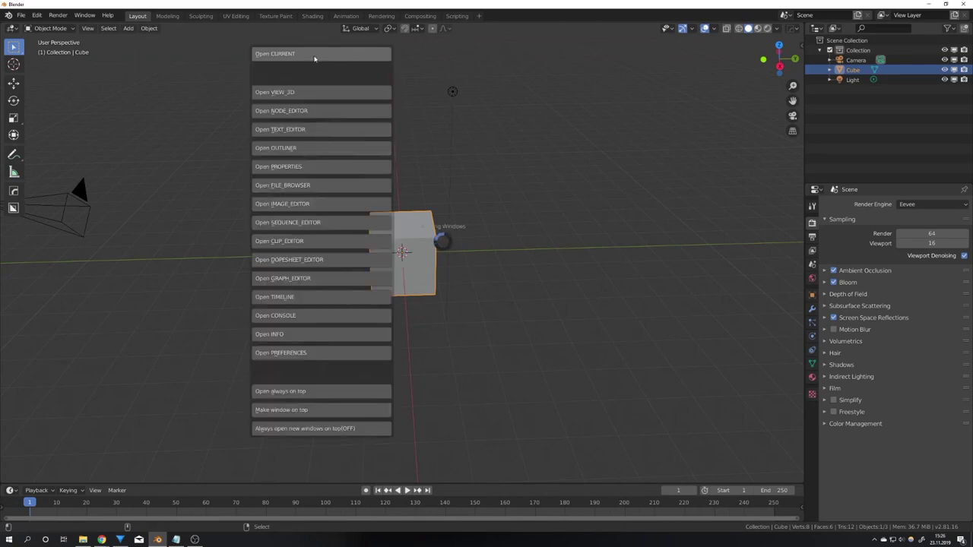
click(314, 59)
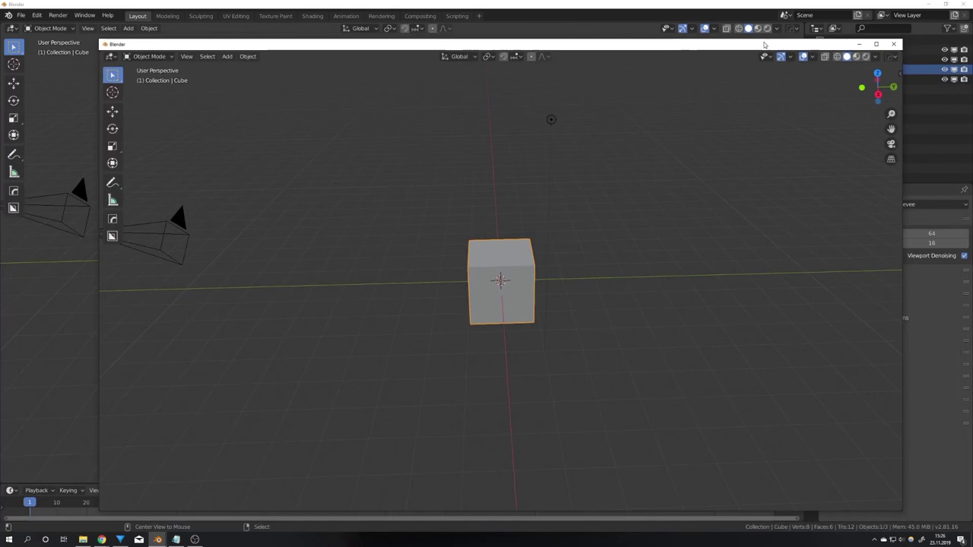
click(895, 46)
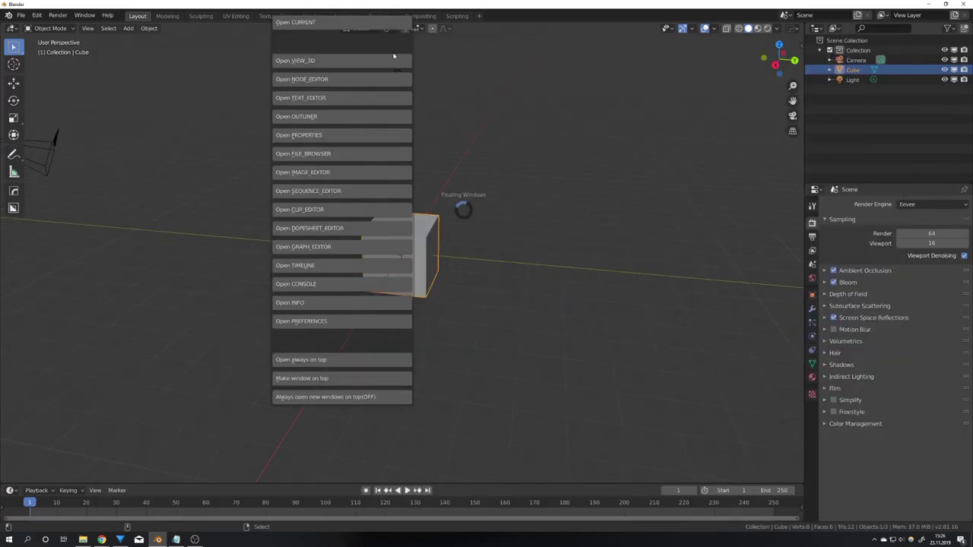
click(328, 264)
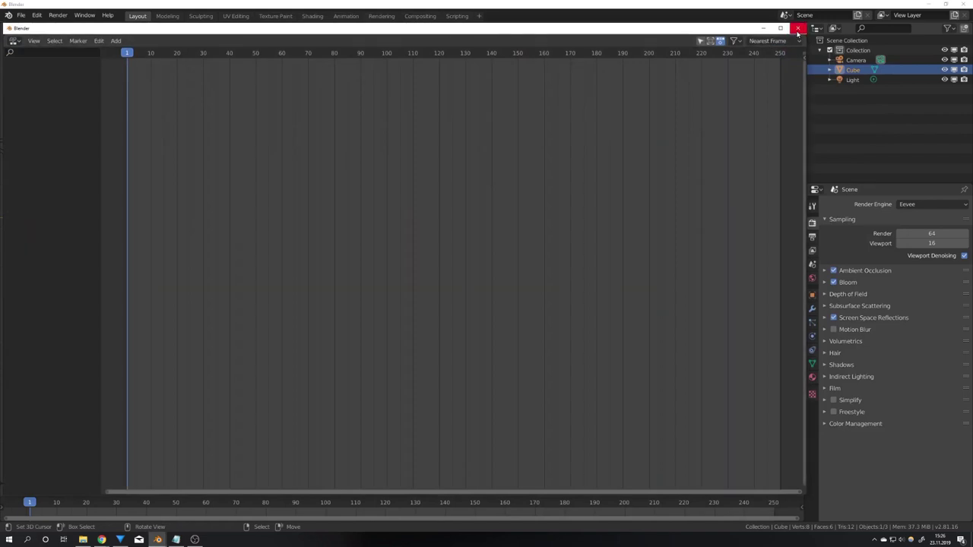
click(703, 22)
- Bring the floating Timeline window back to the front and move it higher up the screen
mouse_move(158, 539)
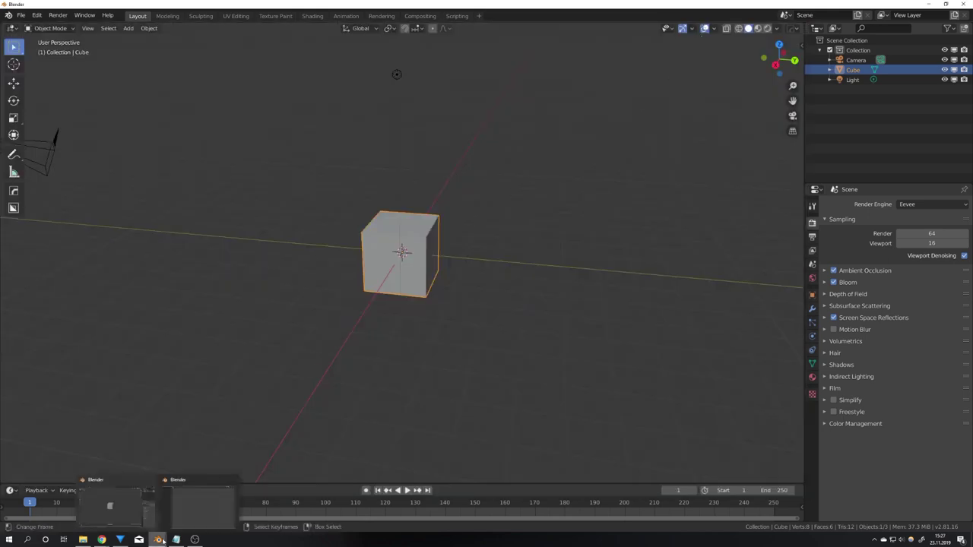
click(199, 505)
drag(350, 354, 488, 102)
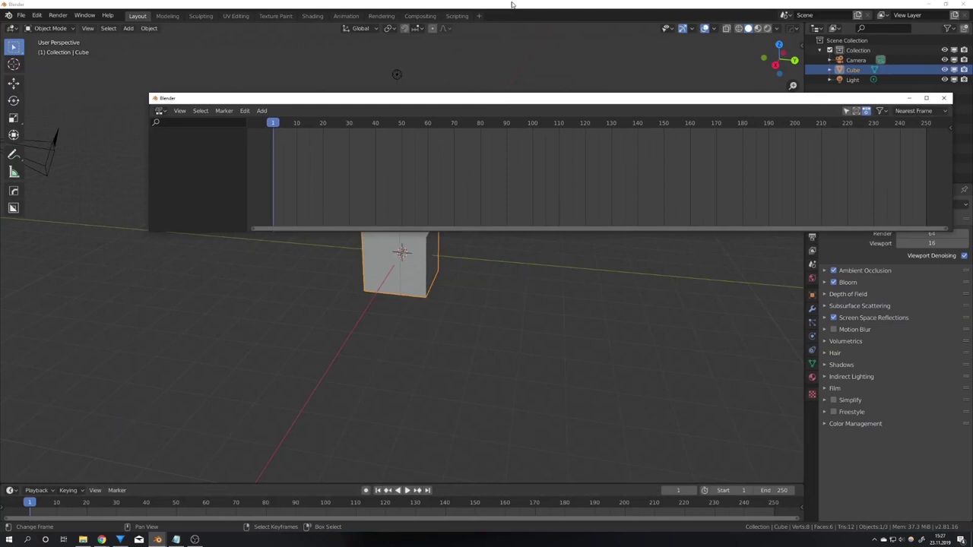
- Return to the main viewport, orbit around the cube, and call up the Floating Windows pie menu with Ctrl+Alt+W
click(511, 4)
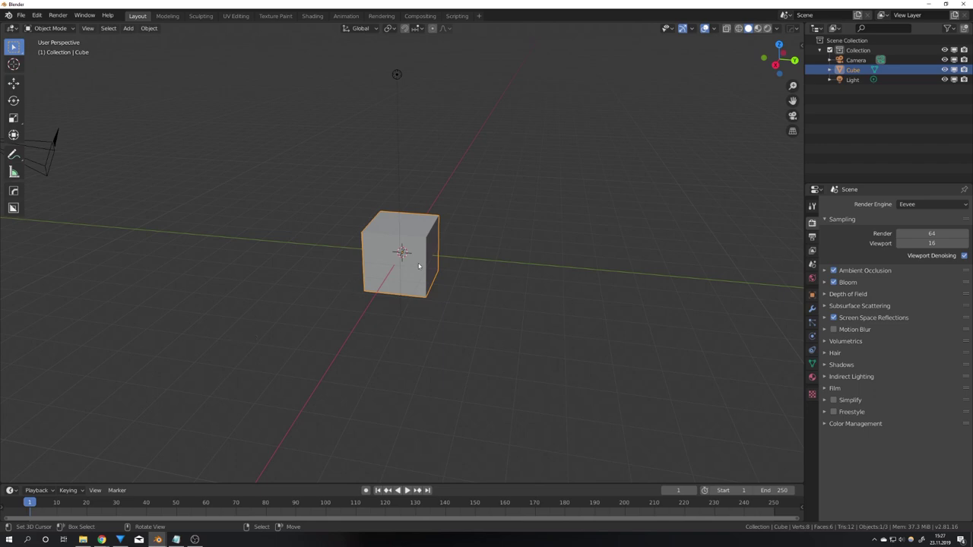
middle_drag(420, 267, 405, 260)
key(ctrl+alt+w)
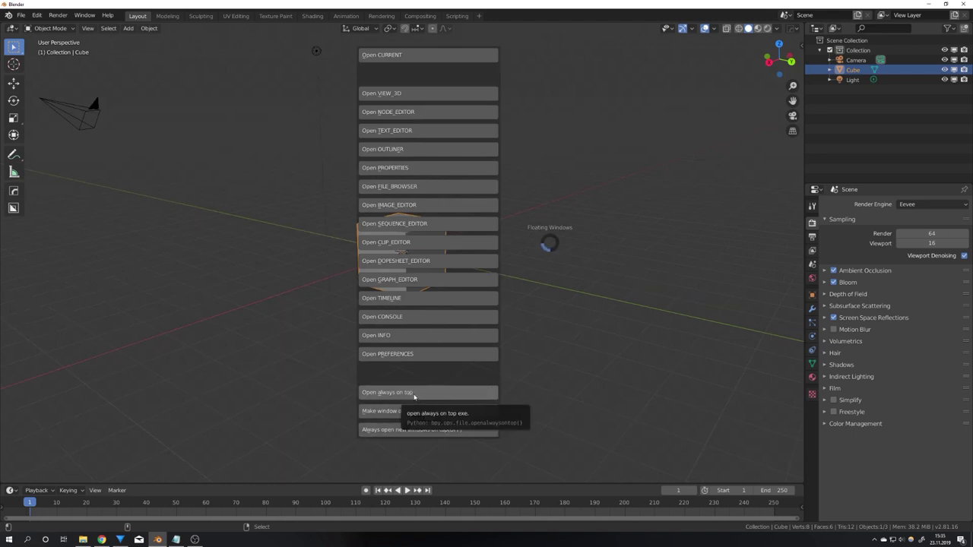
- Launch the always-on-top helper via 'Open always on top' and confirm Execute for always-on-top.exe
click(413, 393)
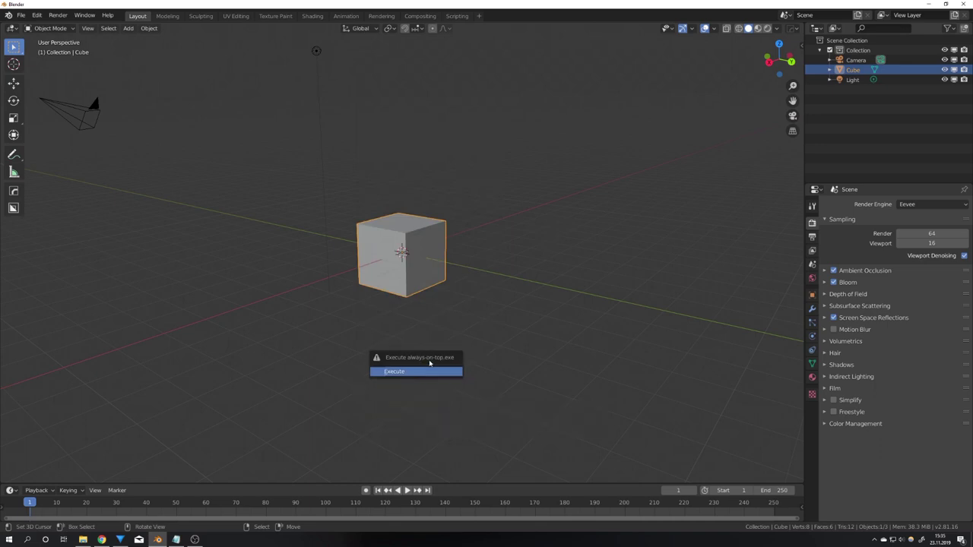
drag(430, 364, 435, 337)
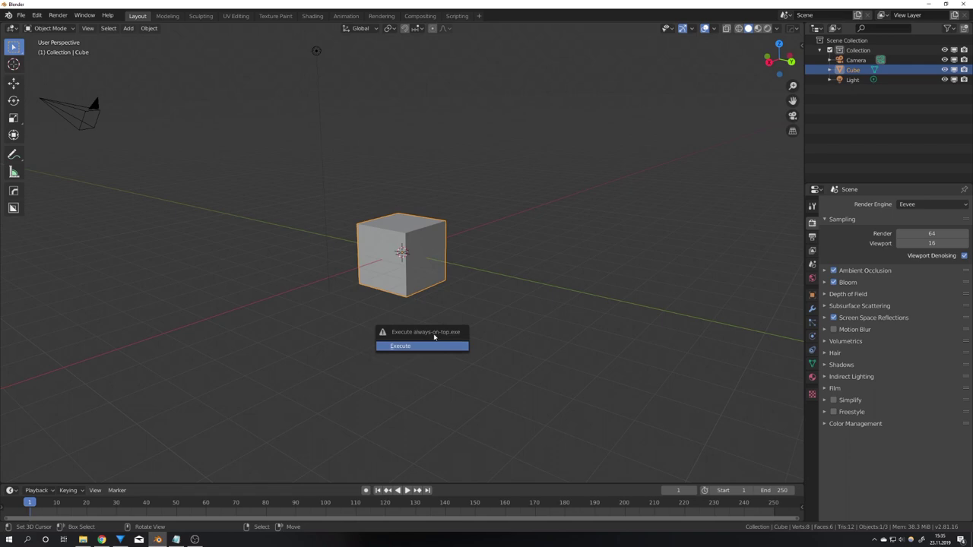
drag(433, 335, 435, 313)
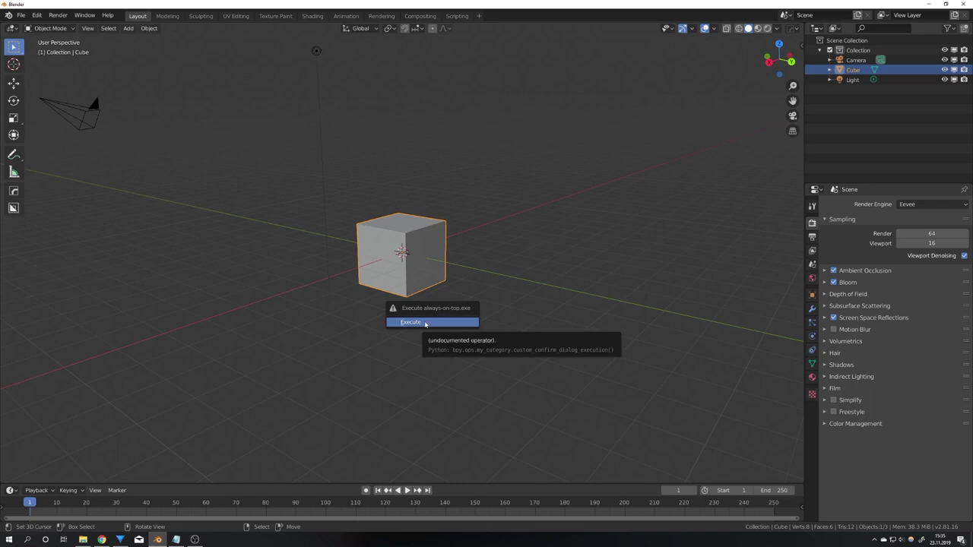
click(429, 322)
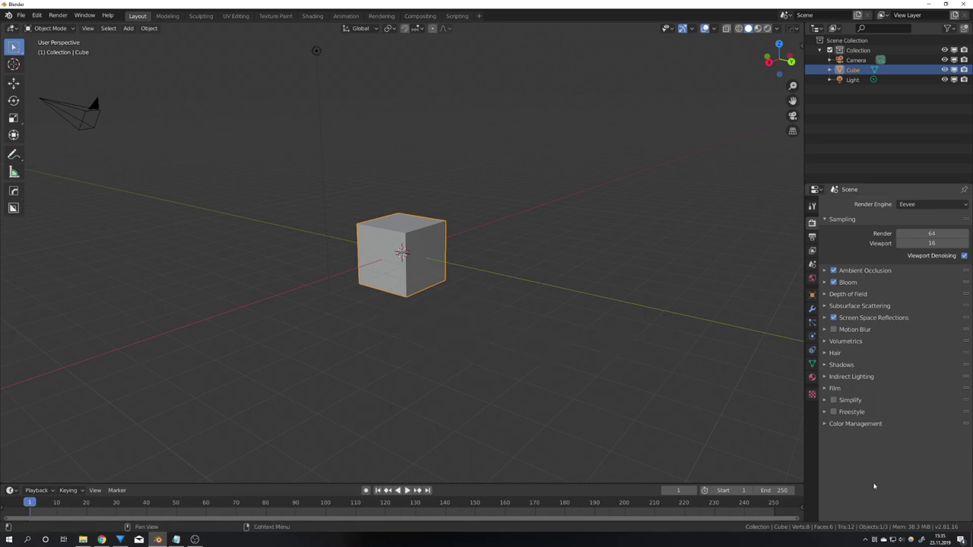
click(875, 541)
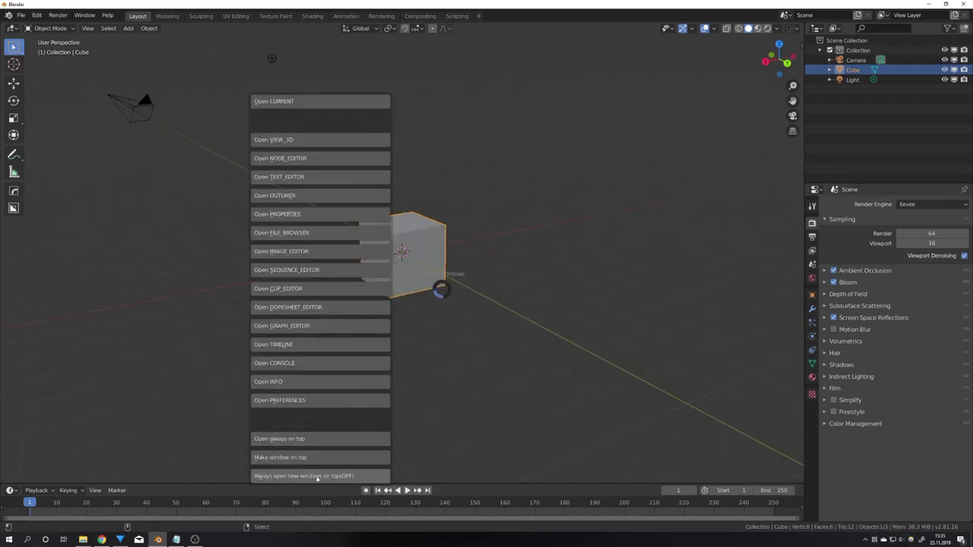
- Turn on 'Always open new windows on top' and open a new floating VIEW_3D window
click(341, 476)
middle_drag(400, 306, 407, 286)
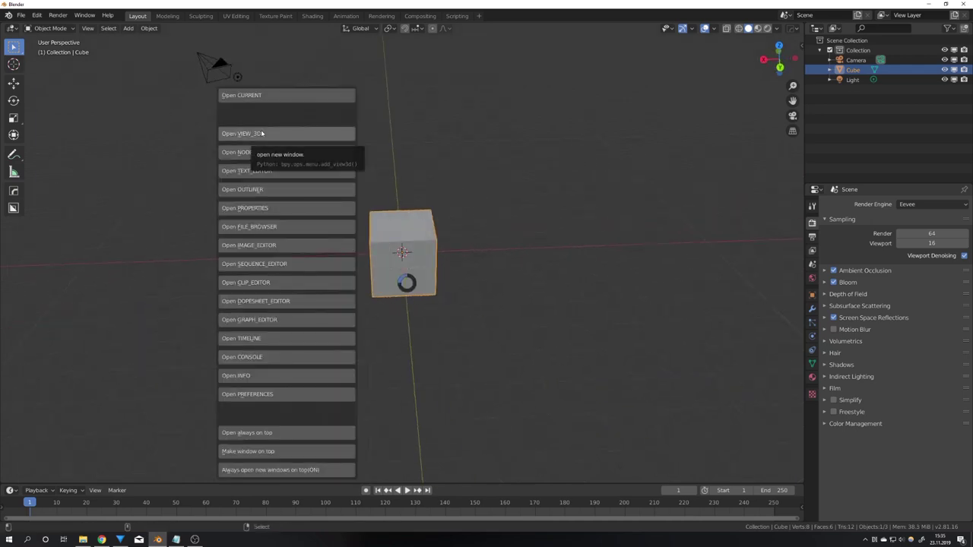
click(263, 134)
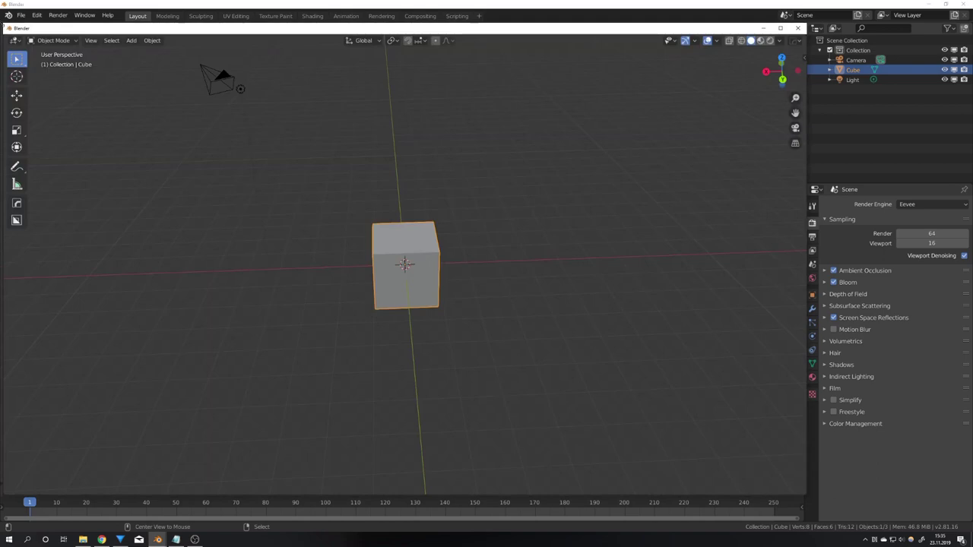
- Shrink the new 3D window to the top middle, then pan the main view so the cube sits left
drag(72, 28, 408, 90)
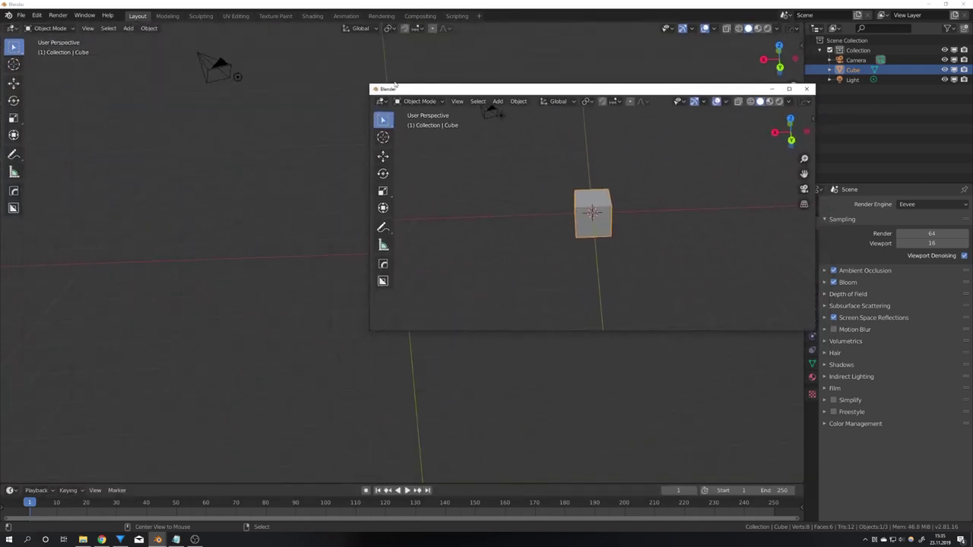
click(281, 3)
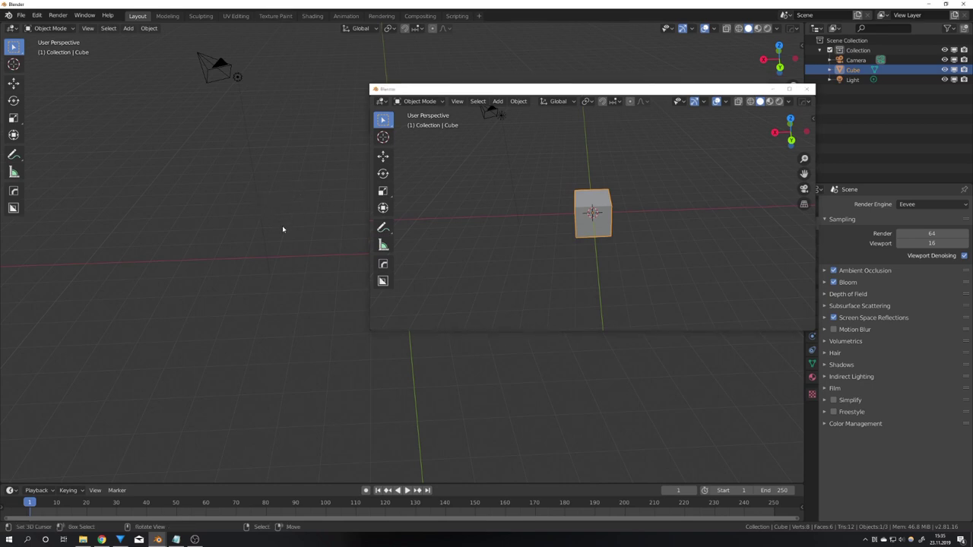
shift+middle_drag(282, 229, 174, 287)
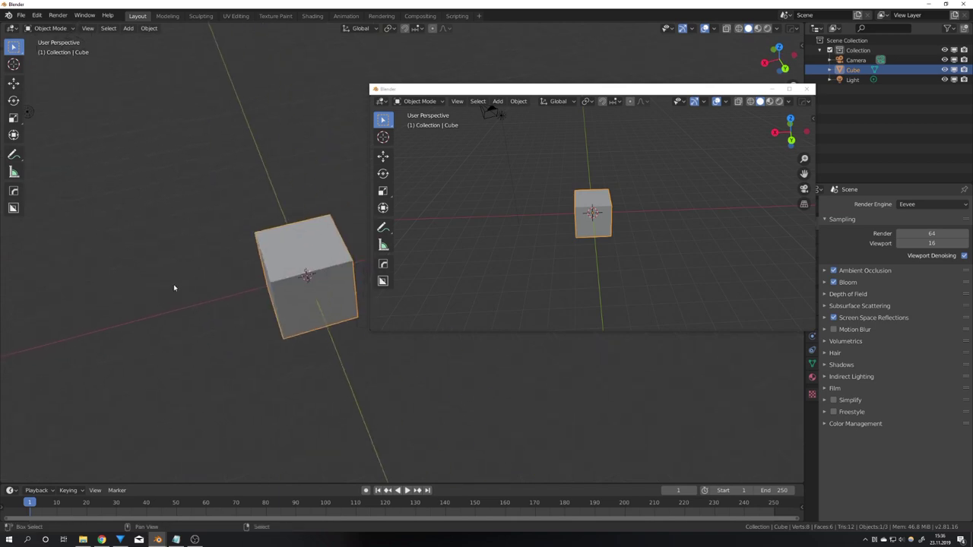
- Switch the cube into Edit Mode and deselect all of its mesh
key(ctrl+Tab)
click(382, 296)
middle_drag(334, 365, 350, 357)
key(alt+a)
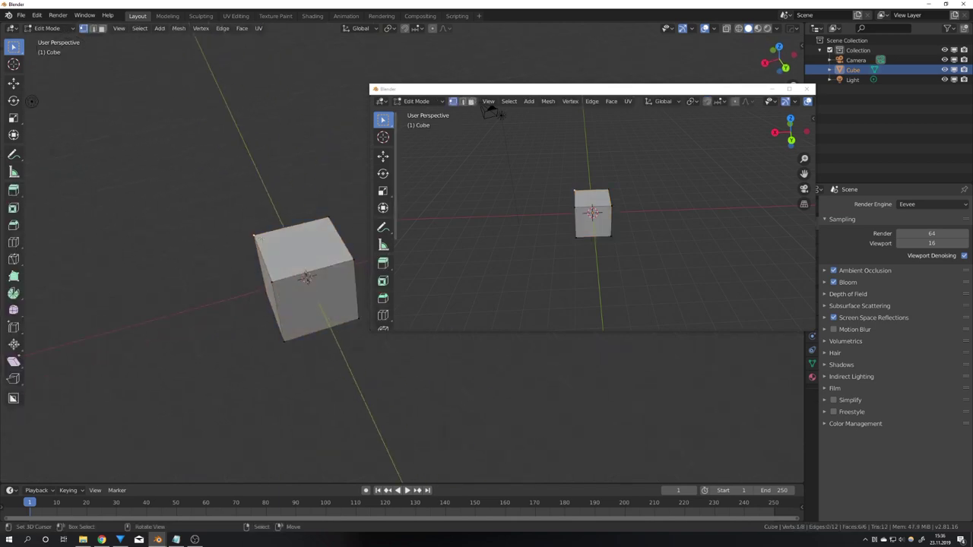
- Grab a corner vertex, cancel the move, return to Object Mode, and orbit the floating window's view
click(254, 235)
key(g)
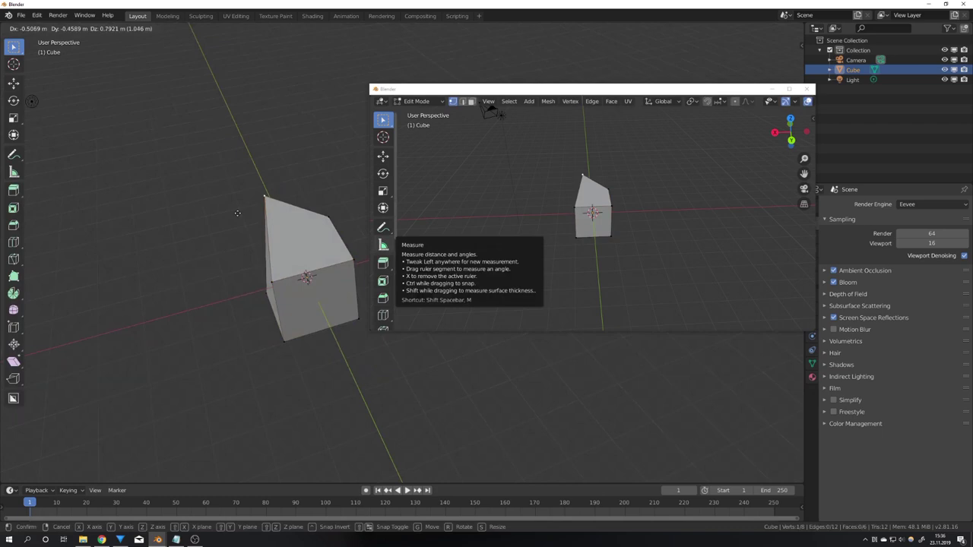
key(Escape)
key(Tab)
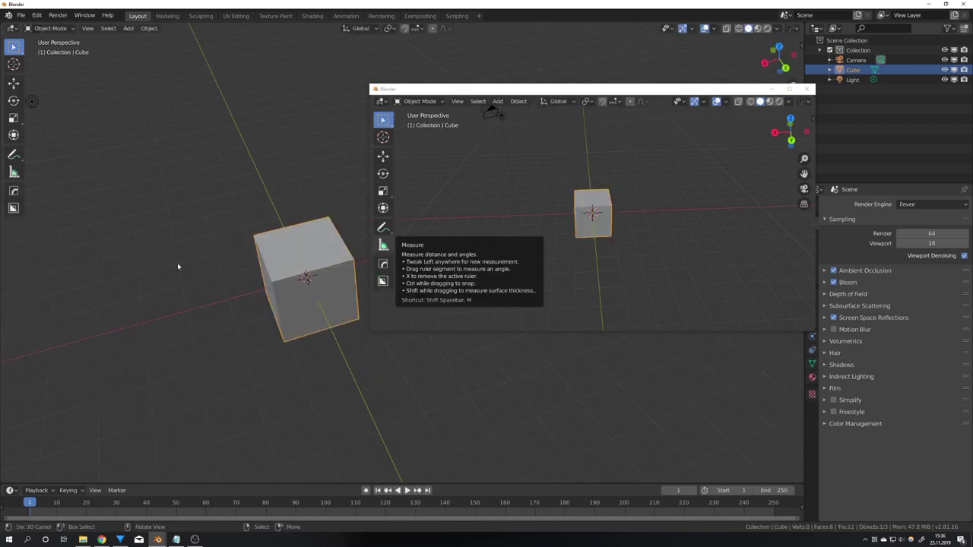
middle_drag(563, 229, 607, 218)
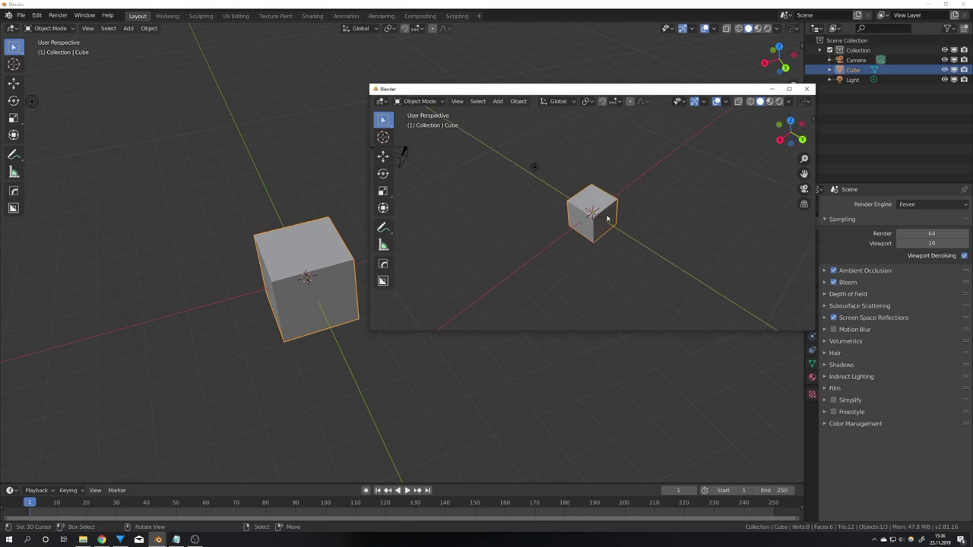
middle_drag(607, 218, 601, 226)
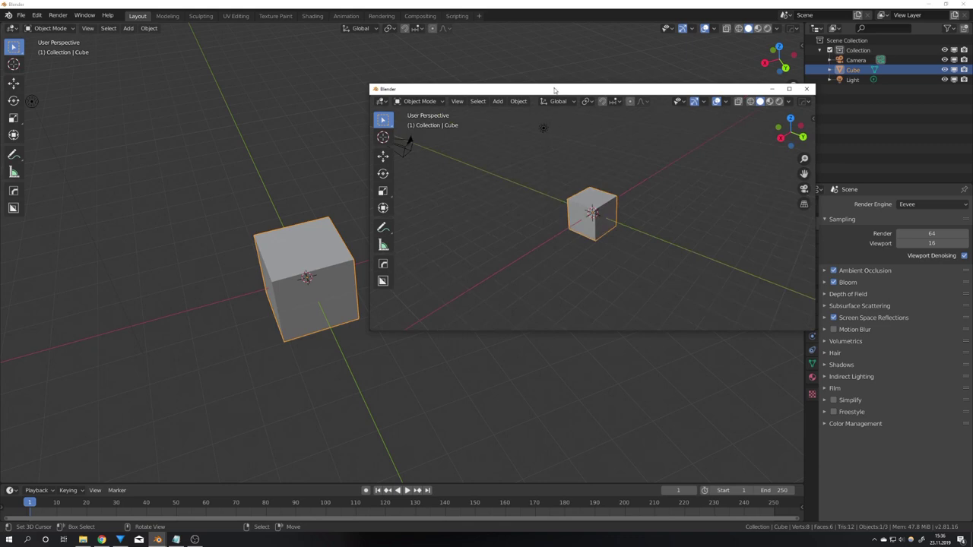
- Drag the floating 3D viewport window to the right screen edge and leave it floating on the right side
drag(556, 91, 504, 71)
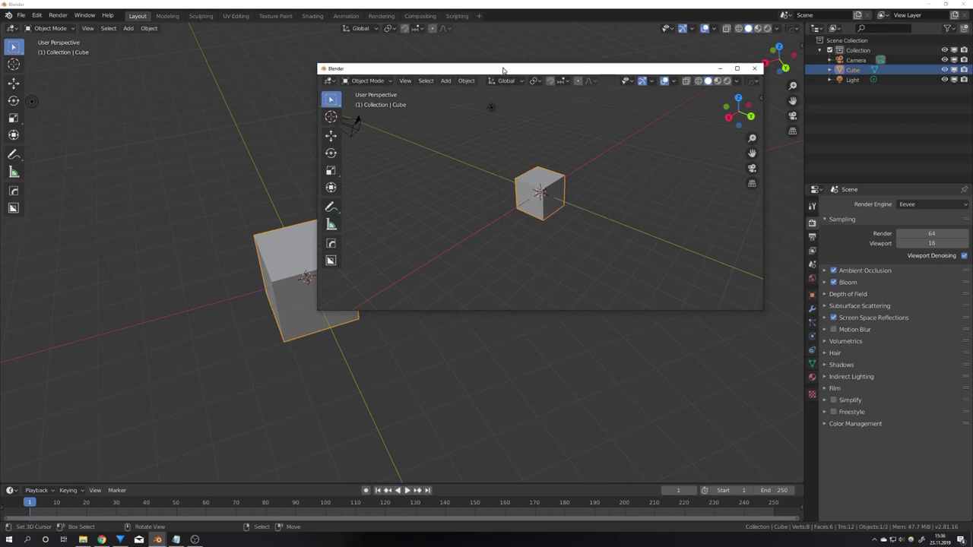
drag(503, 70, 972, 89)
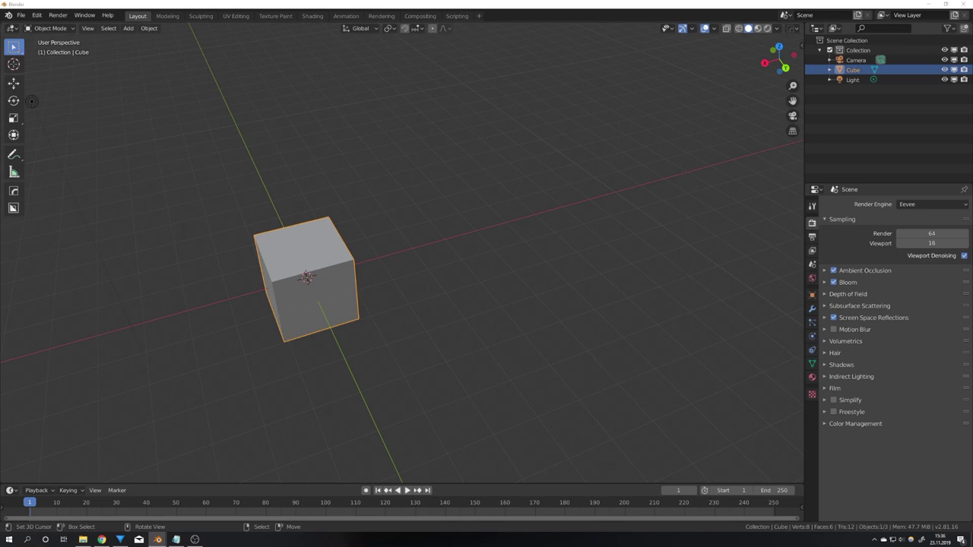
drag(972, 89, 668, 130)
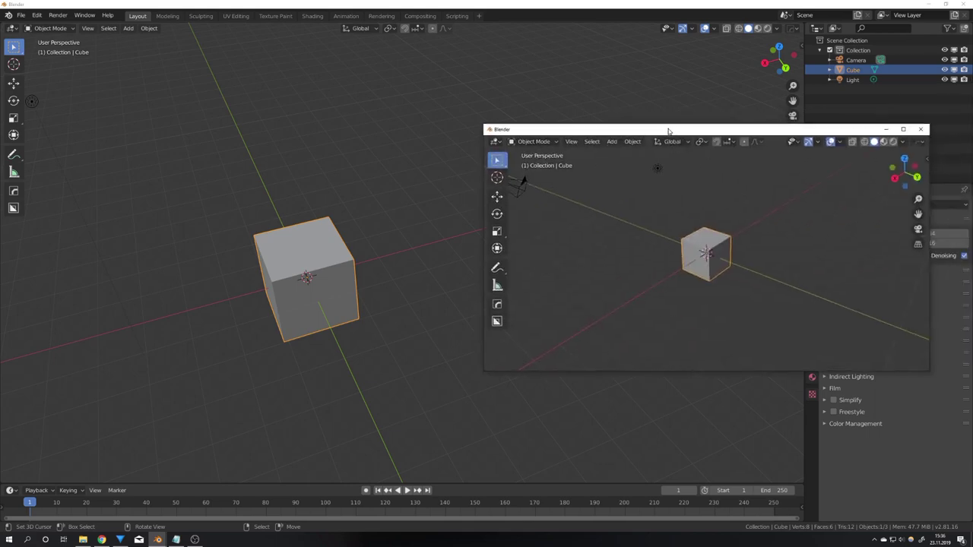